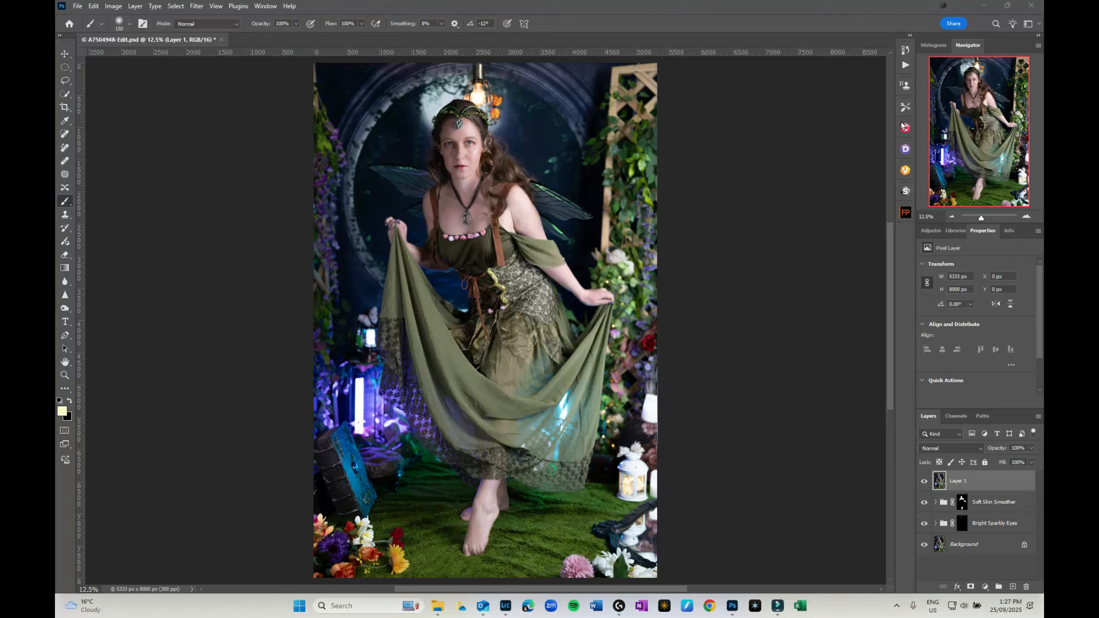
# Open the DxO FilmPack 8 panel and look through its Favorites and Cinematic presets.
pyautogui.click(905, 213)
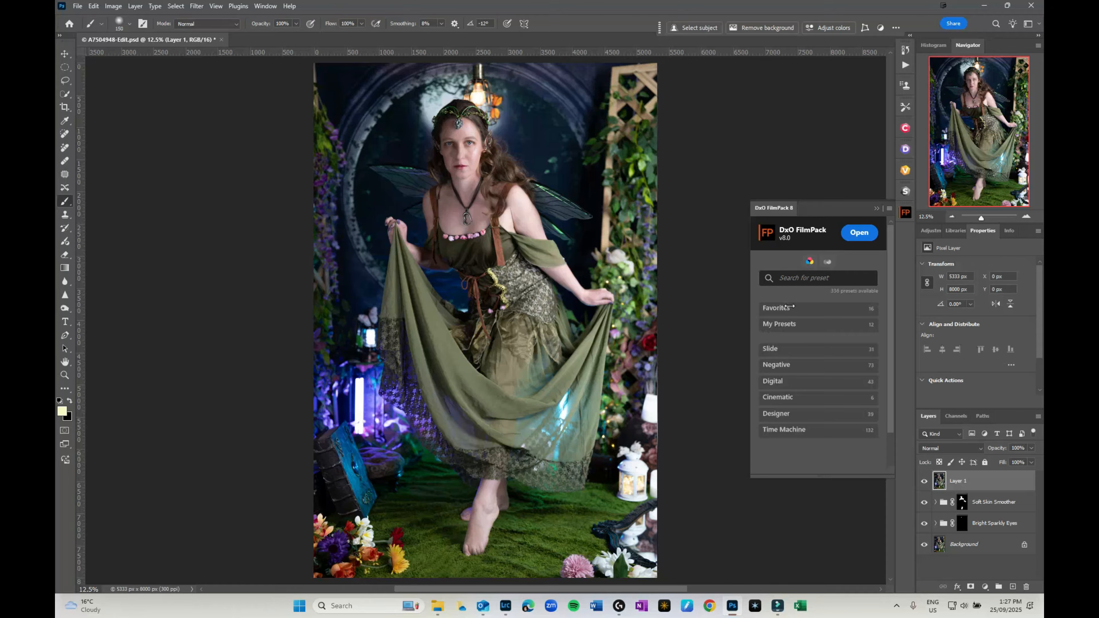
pyautogui.click(787, 308)
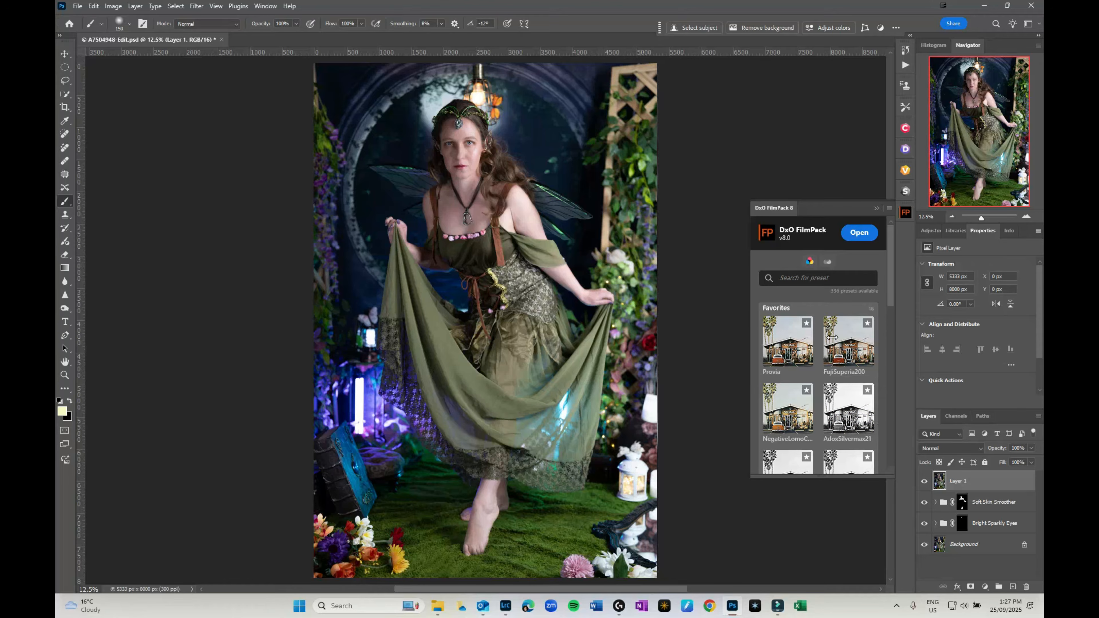
pyautogui.scroll(-2, 841, 369)
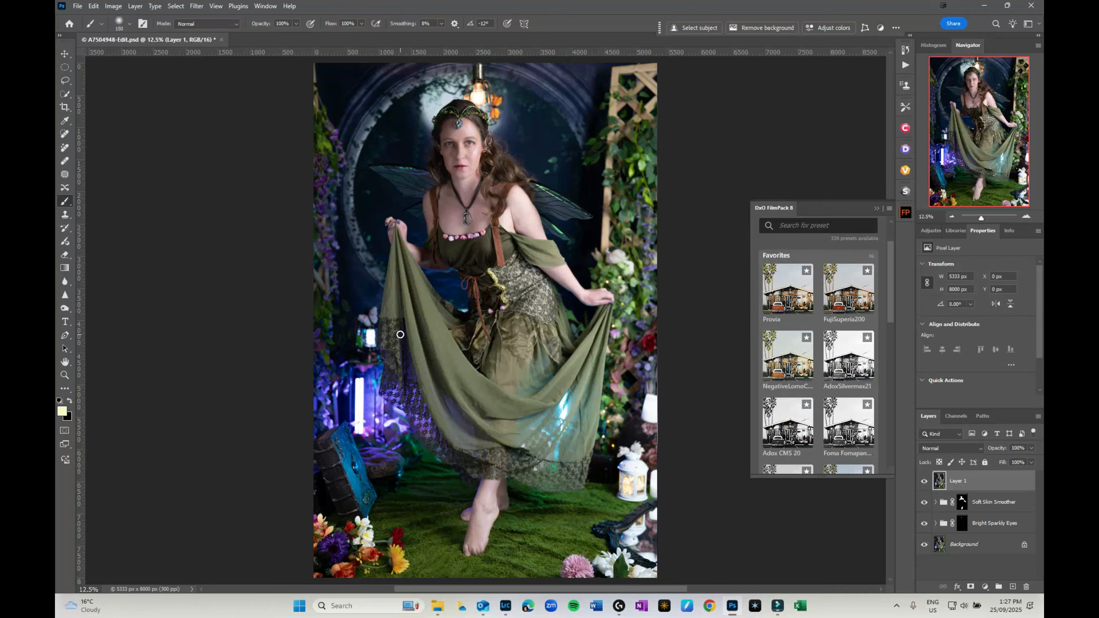
pyautogui.scroll(-5, 819, 356)
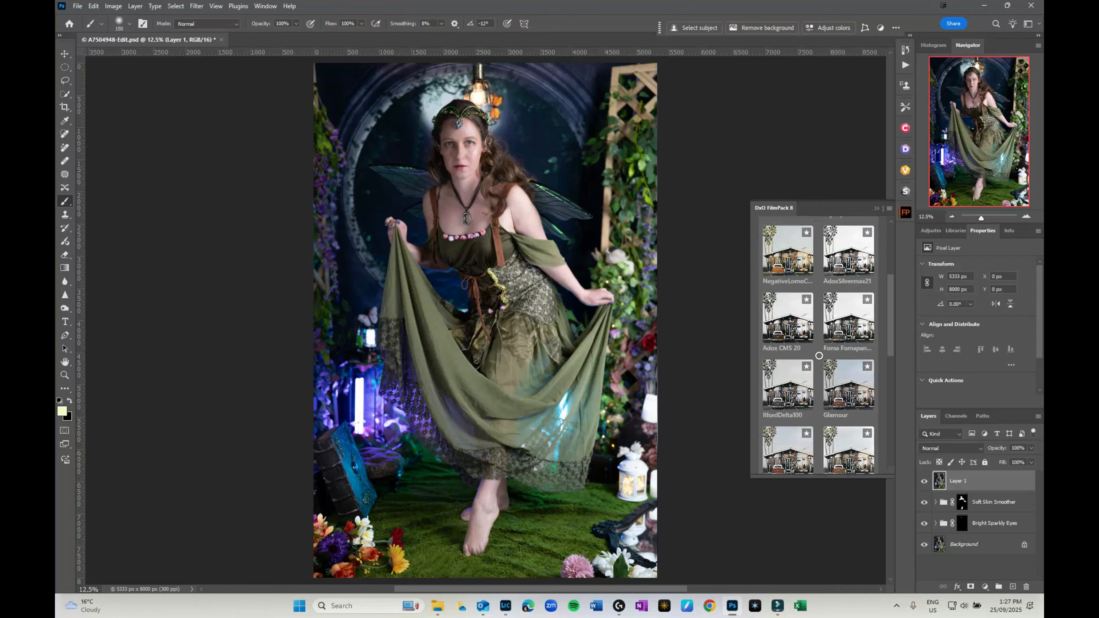
pyautogui.scroll(8, 819, 355)
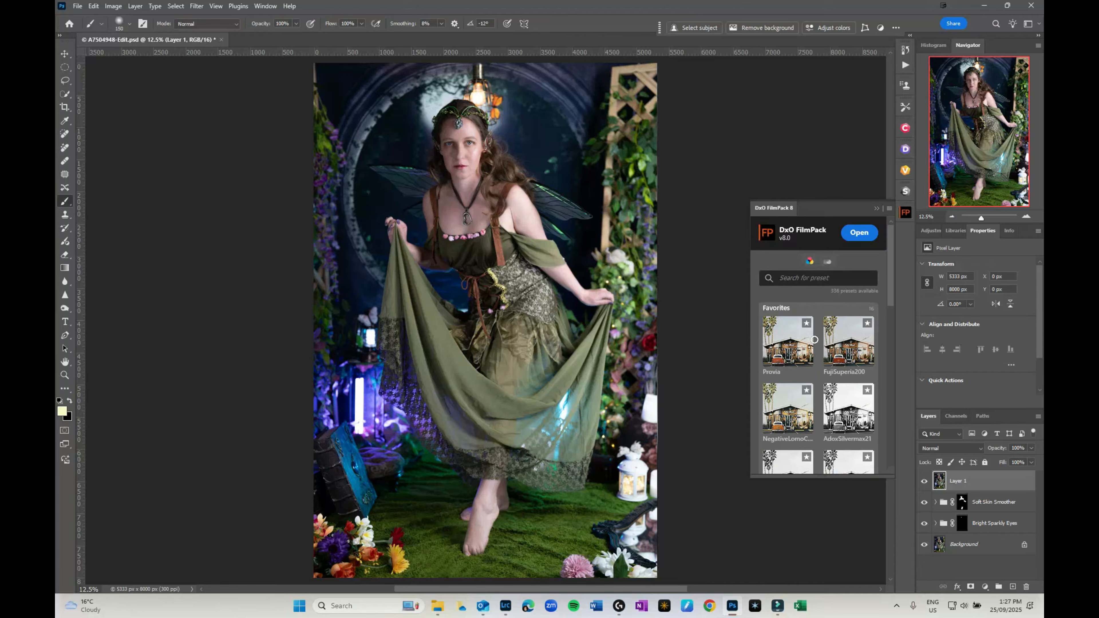
pyautogui.scroll(-5, 828, 312)
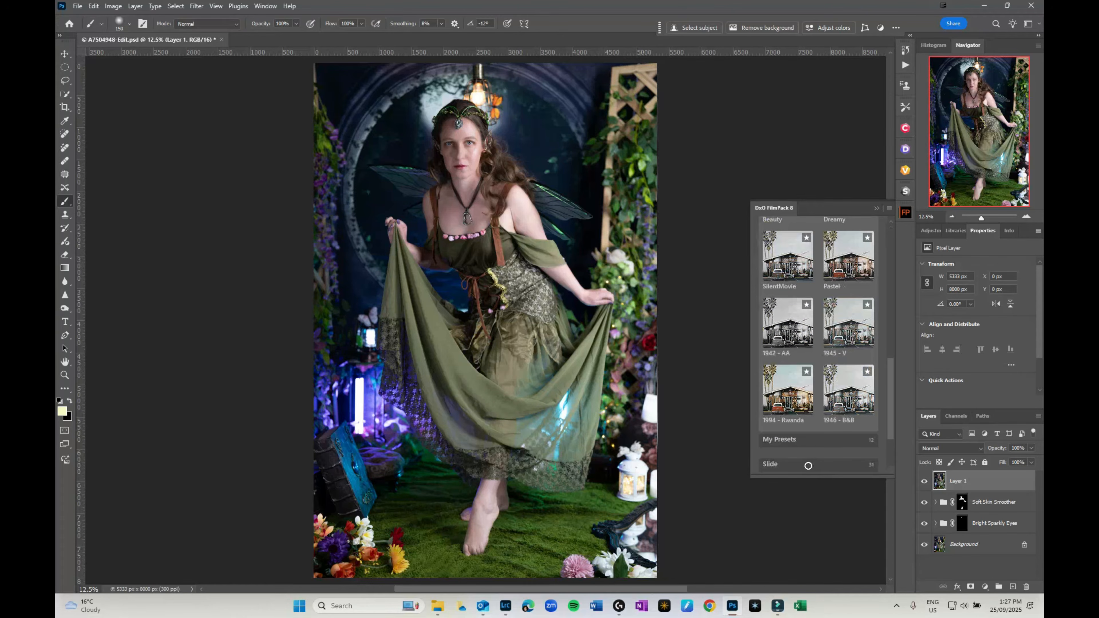
pyautogui.scroll(-1, 808, 465)
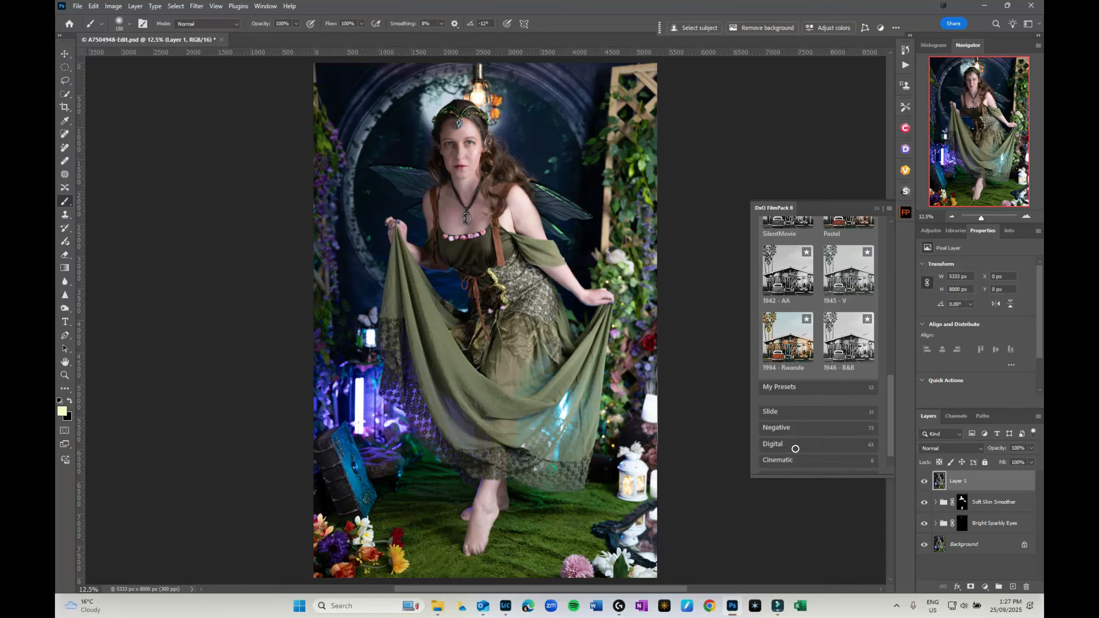
pyautogui.click(797, 459)
pyautogui.scroll(-4, 819, 439)
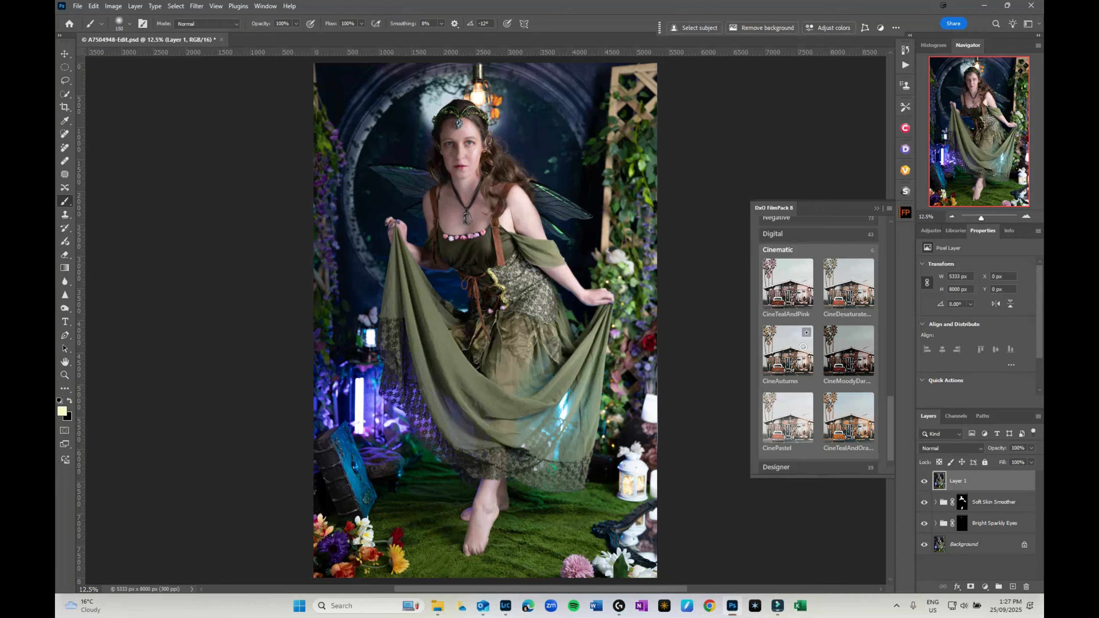
pyautogui.scroll(5, 803, 347)
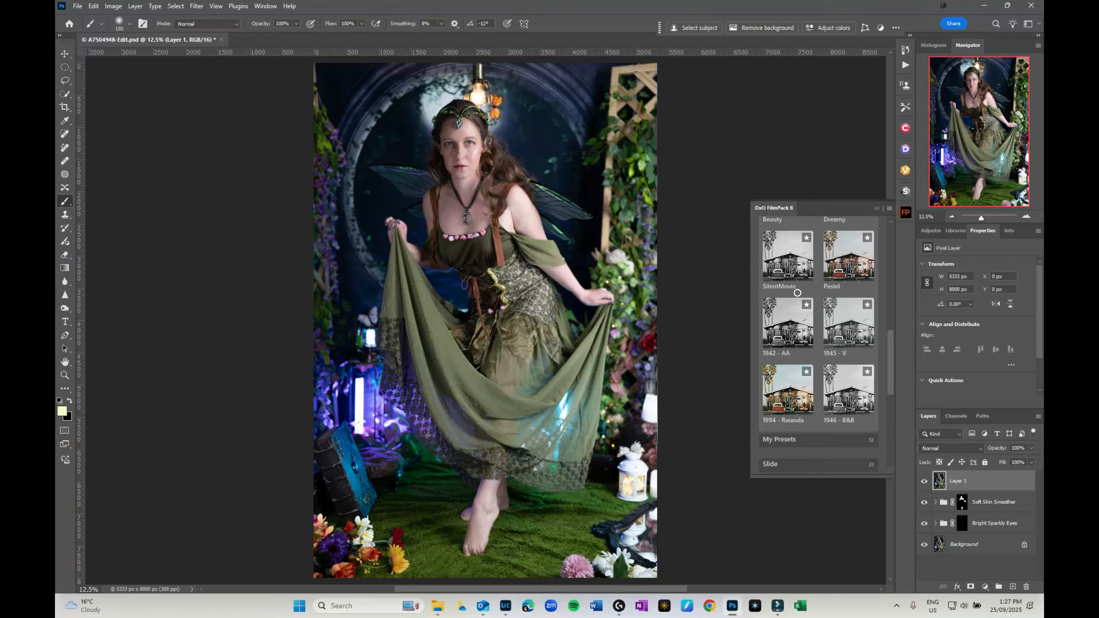
# Apply the 1946 - B&B favorite preset to Layer 1, put the plug-in panel away and hide the rendered layer.
pyautogui.click(851, 395)
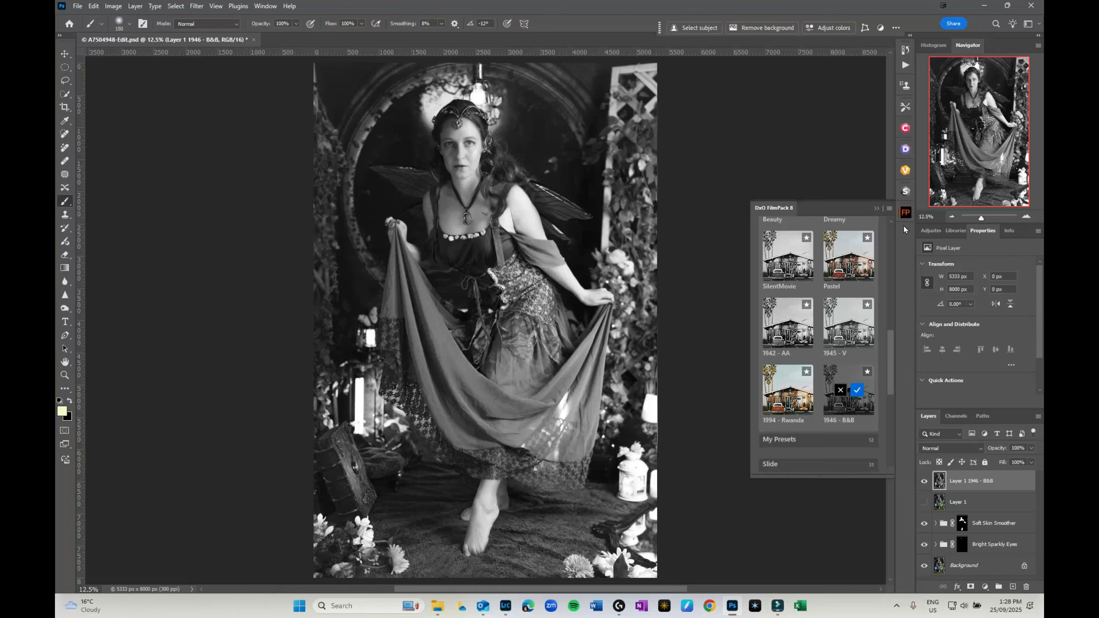
pyautogui.click(875, 208)
pyautogui.click(924, 480)
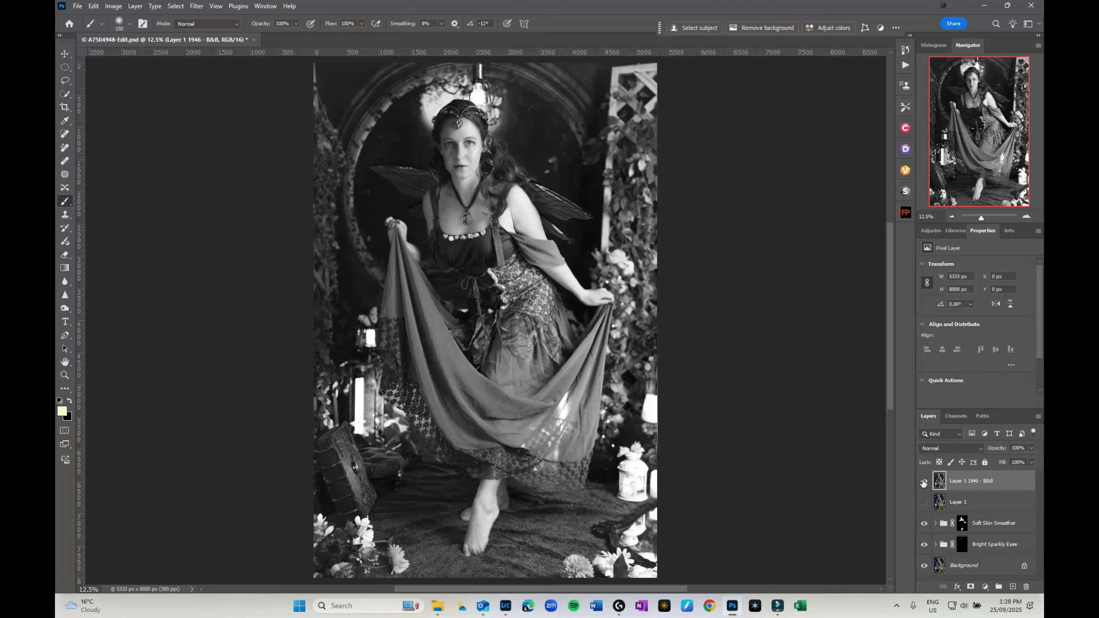
# Make Layer 1 visible again and convert it to a smart object.
pyautogui.click(923, 501)
pyautogui.click(955, 502)
pyautogui.rightClick(955, 502)
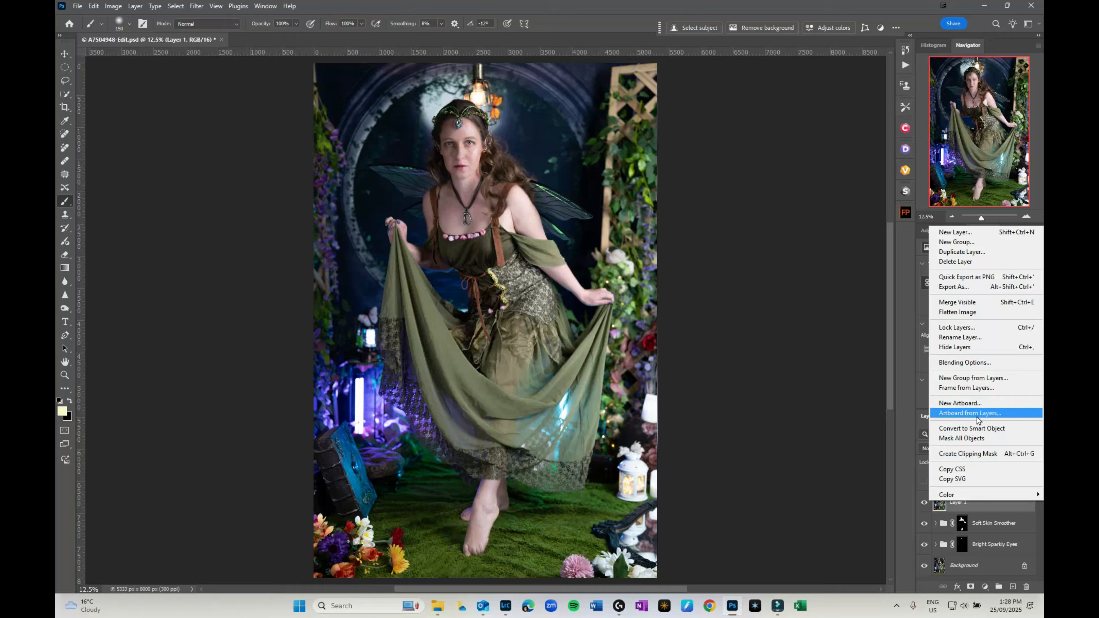
# Discard the 1946 - B&B rendering and open the smart object in DxO FilmPack 8 with the 1994 - Rwanda preset.
pyautogui.click(905, 212)
pyautogui.click(905, 212)
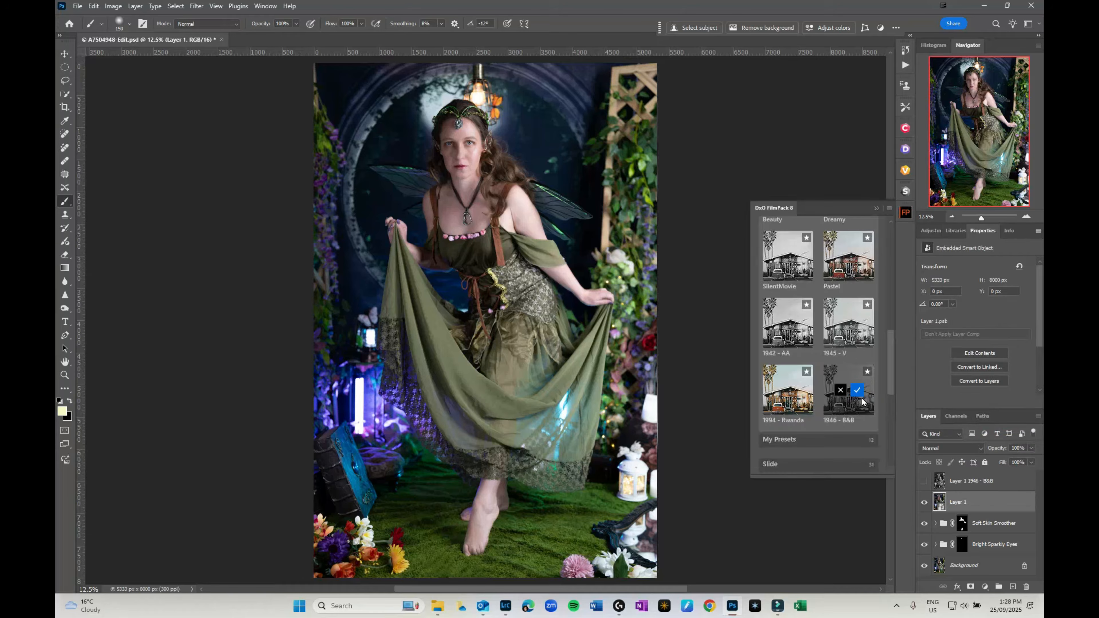
pyautogui.click(785, 398)
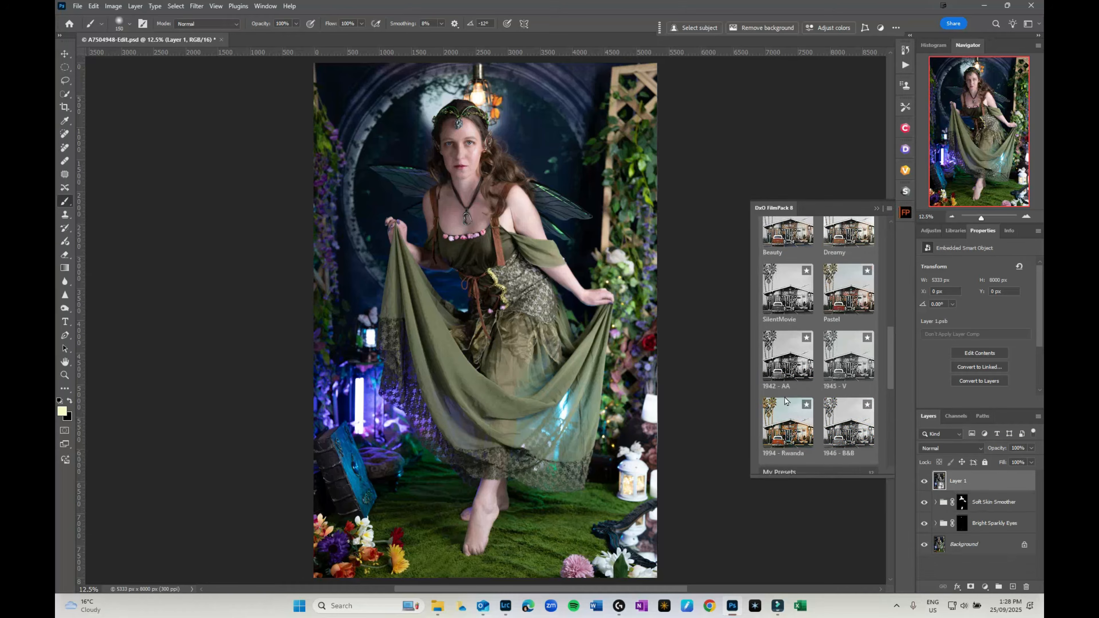
pyautogui.doubleClick(789, 430)
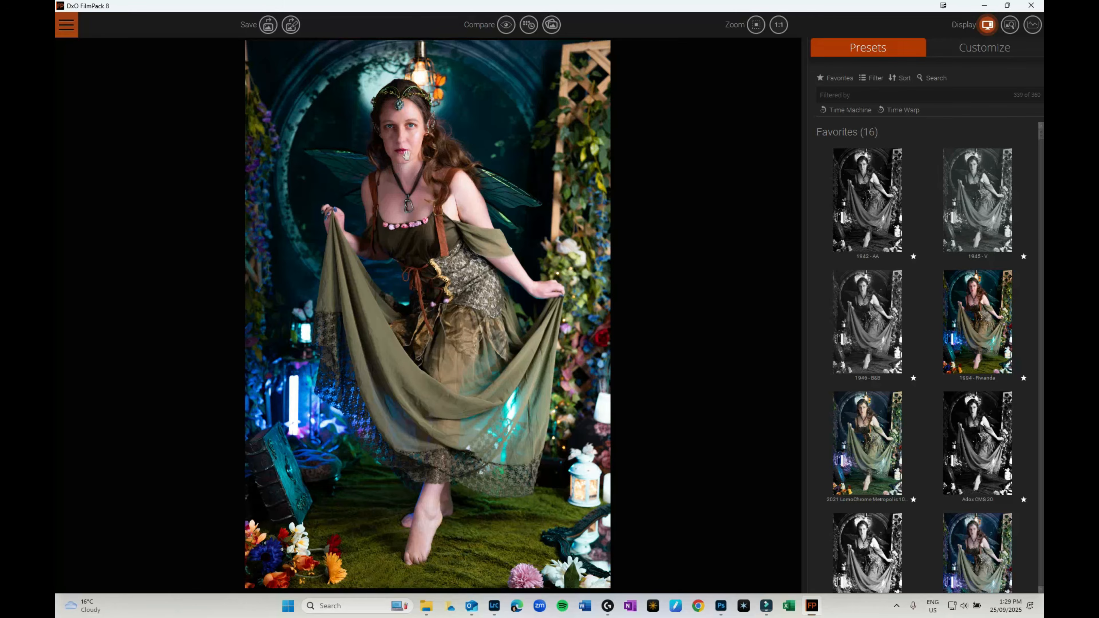
# View the Time Machine's introduction page and close it.
pyautogui.click(844, 108)
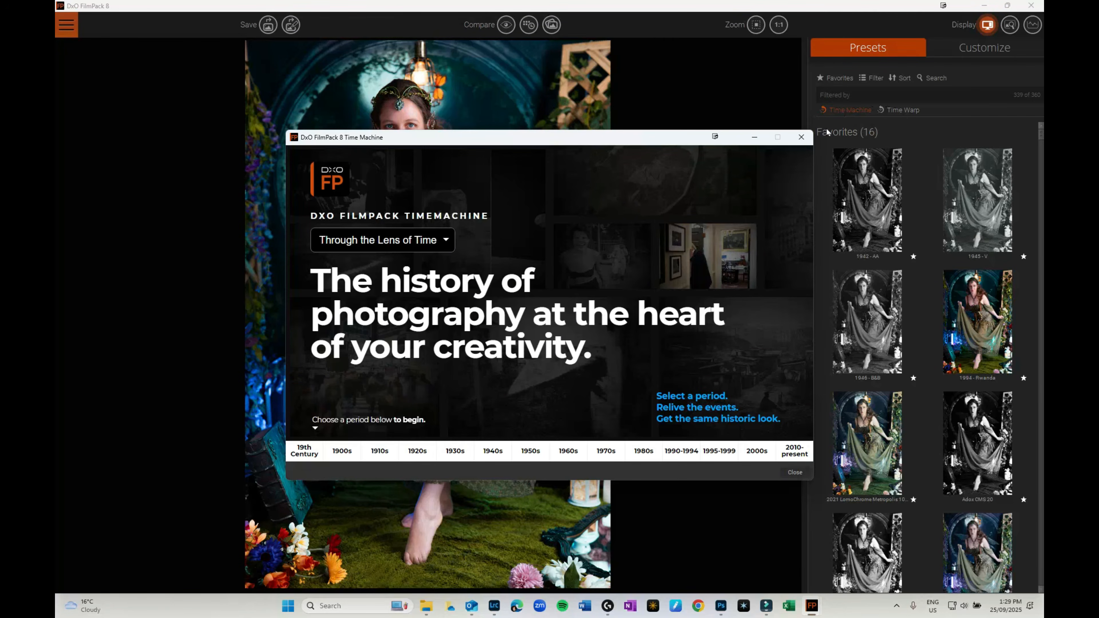
pyautogui.click(800, 137)
# Preview Time Warp's Time Travel looks from the 19th century to 1986 and its Ageify effect, leaving without applying either.
pyautogui.click(895, 112)
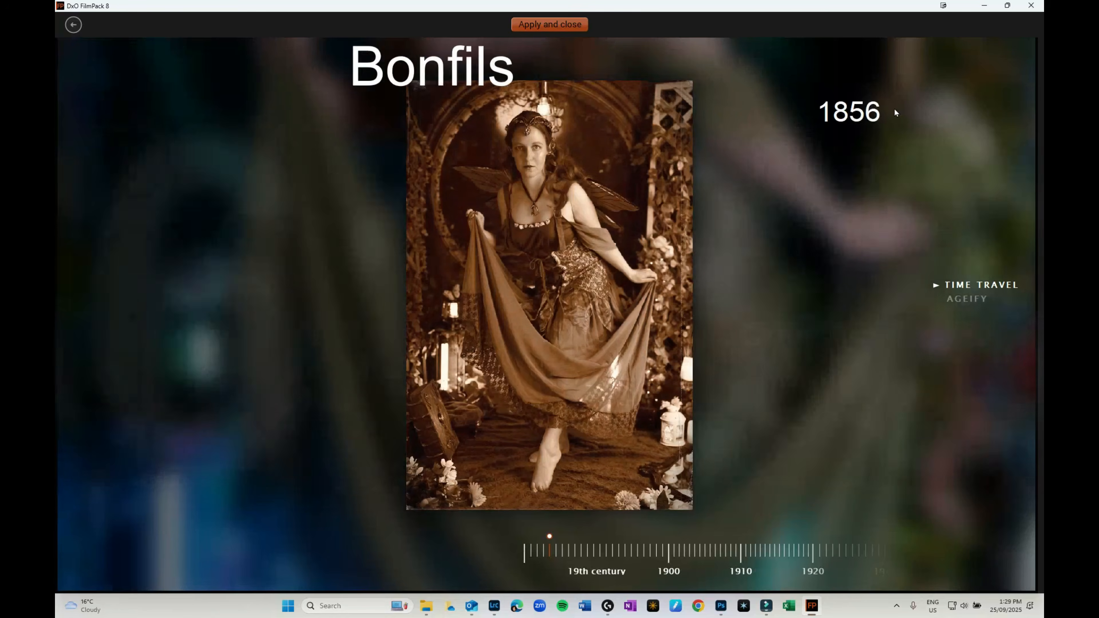
pyautogui.click(677, 550)
pyautogui.click(748, 553)
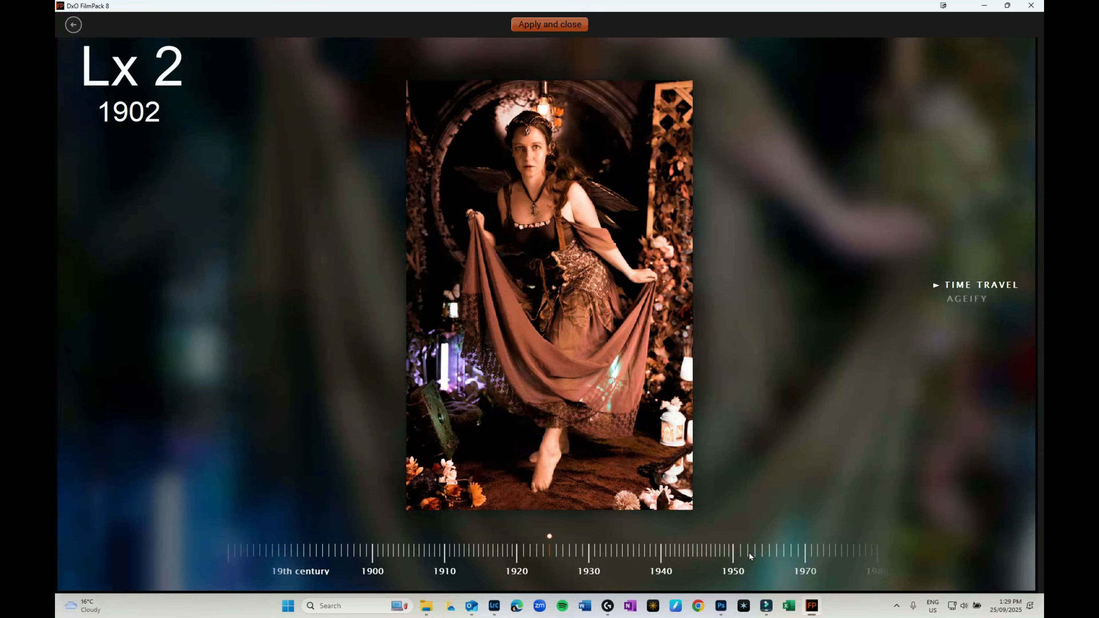
pyautogui.click(750, 553)
pyautogui.click(731, 553)
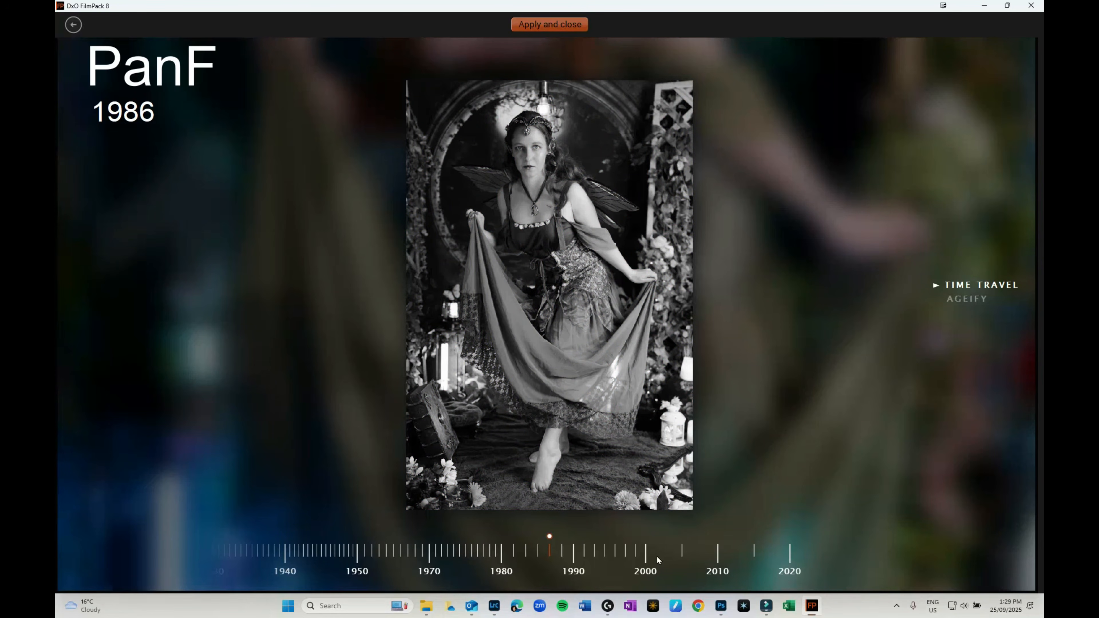
pyautogui.click(964, 299)
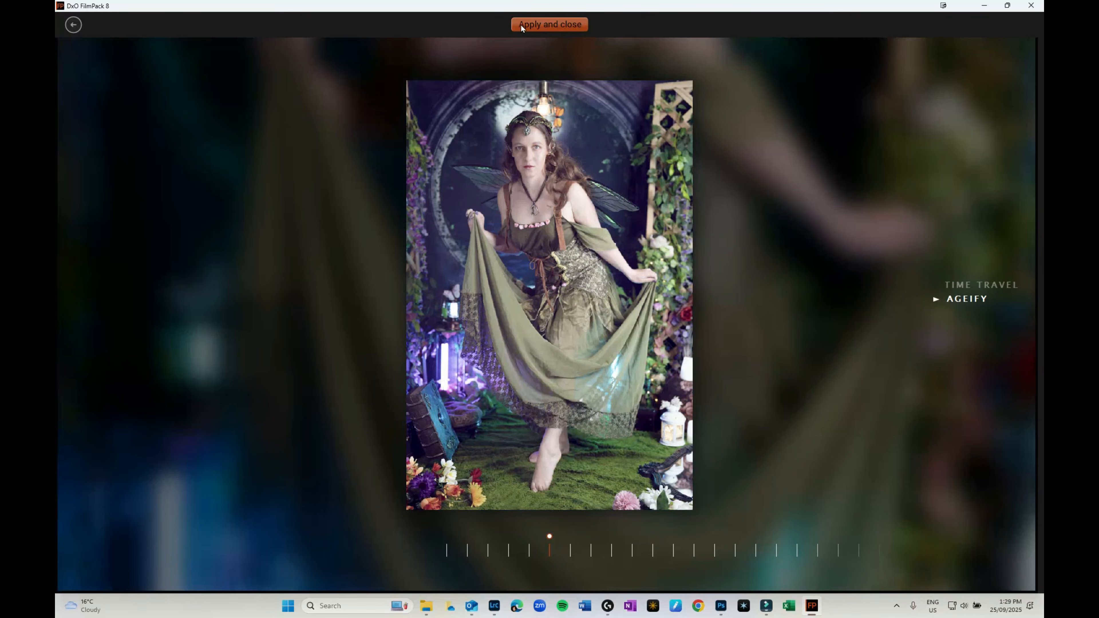
pyautogui.click(73, 26)
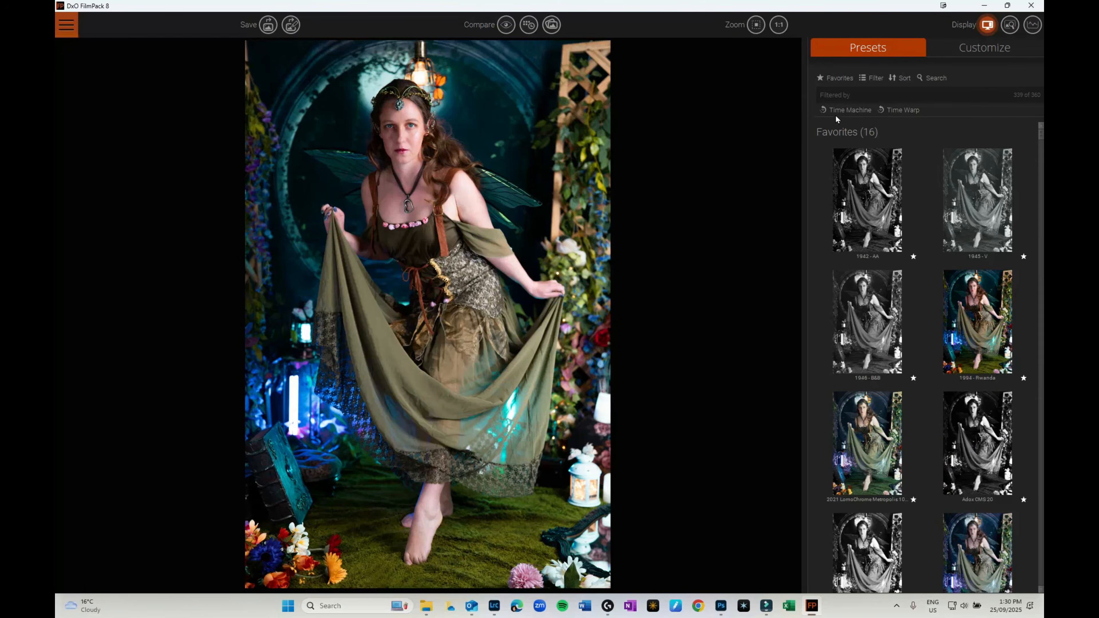
# Open the 1940s period in the Time Machine and read its 1940 article on Gordon Parks.
pyautogui.click(840, 109)
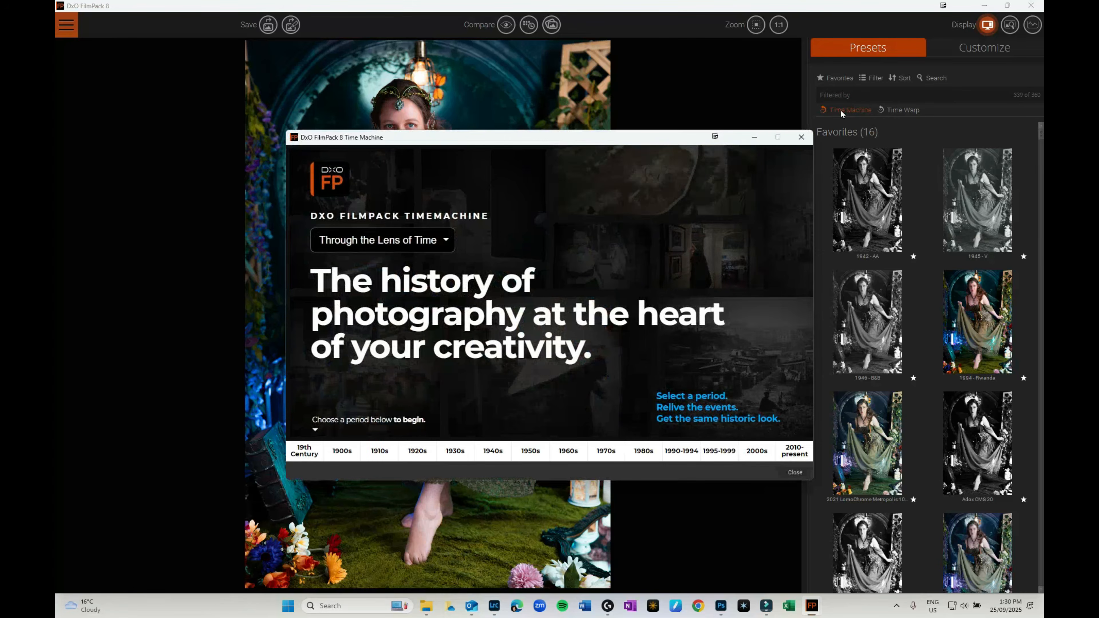
pyautogui.click(496, 452)
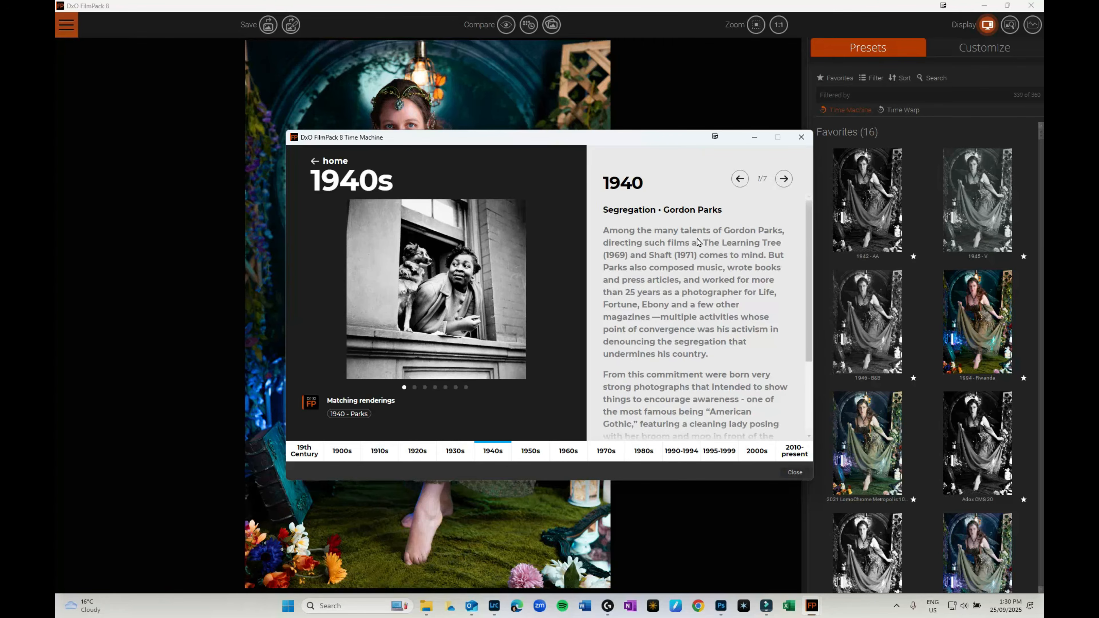
pyautogui.scroll(-1, 697, 242)
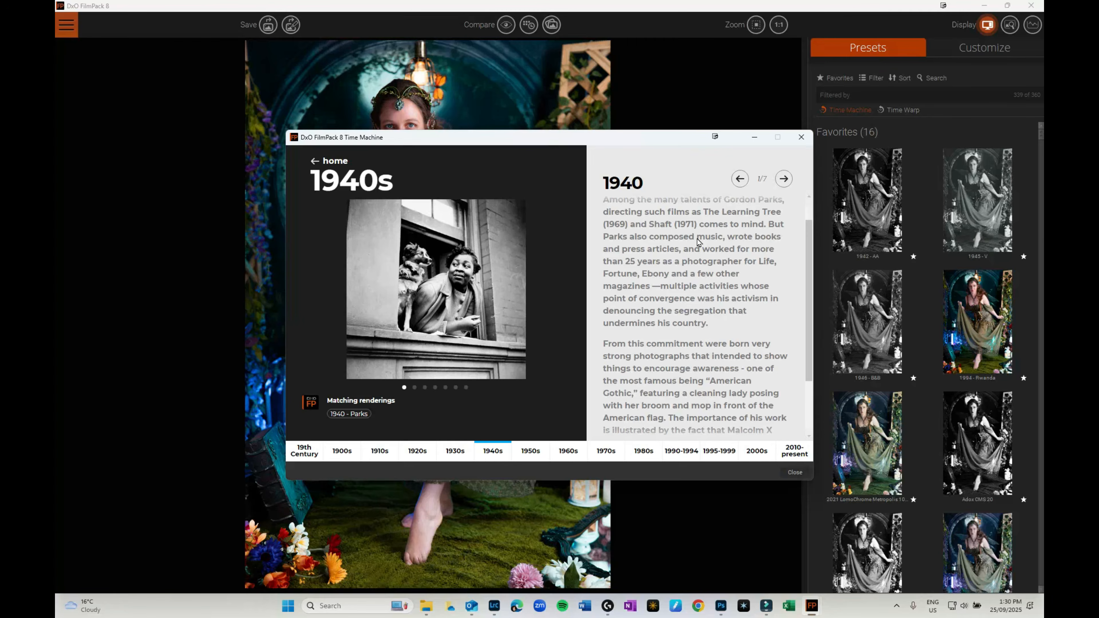
pyautogui.scroll(-2, 697, 242)
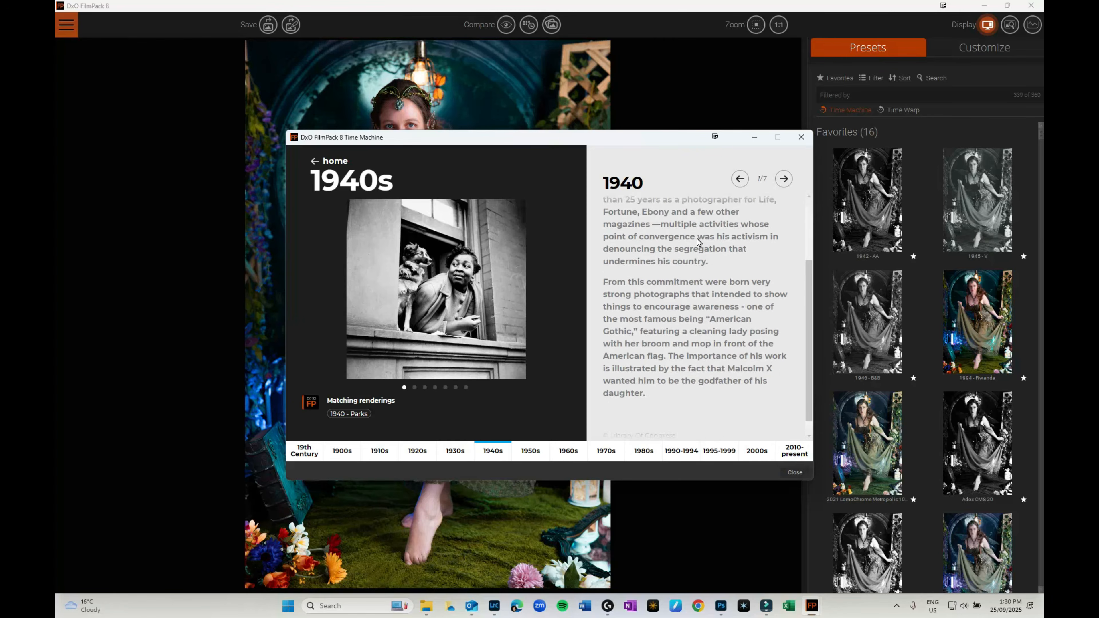
pyautogui.scroll(-1, 698, 243)
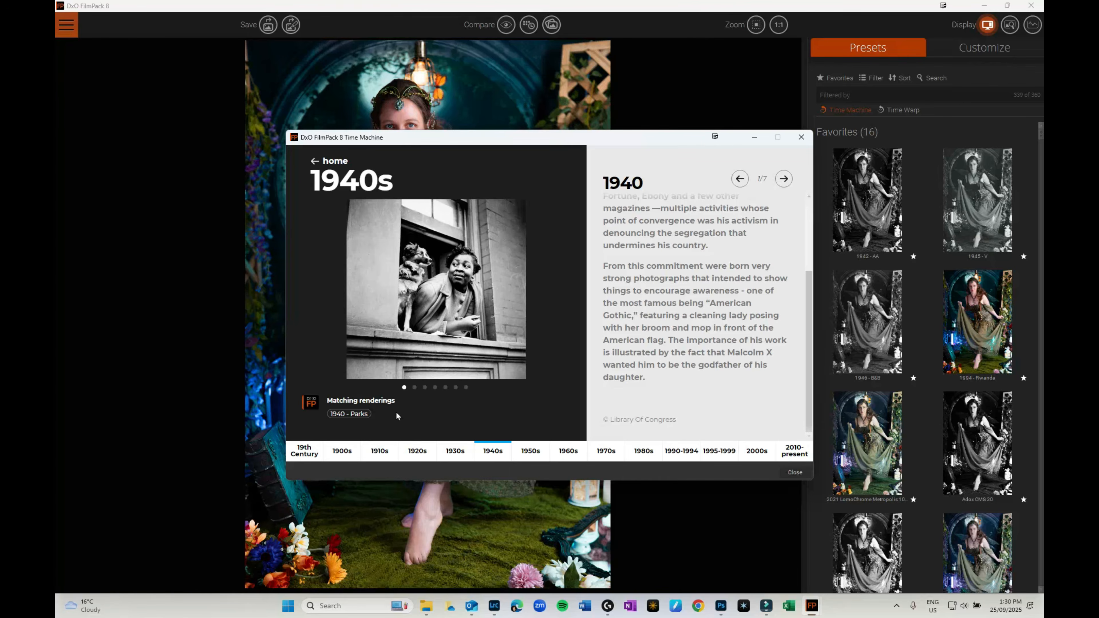
# Page through the Time Machine's 1930s articles and their matching renderings, and close the Time Machine.
pyautogui.click(319, 162)
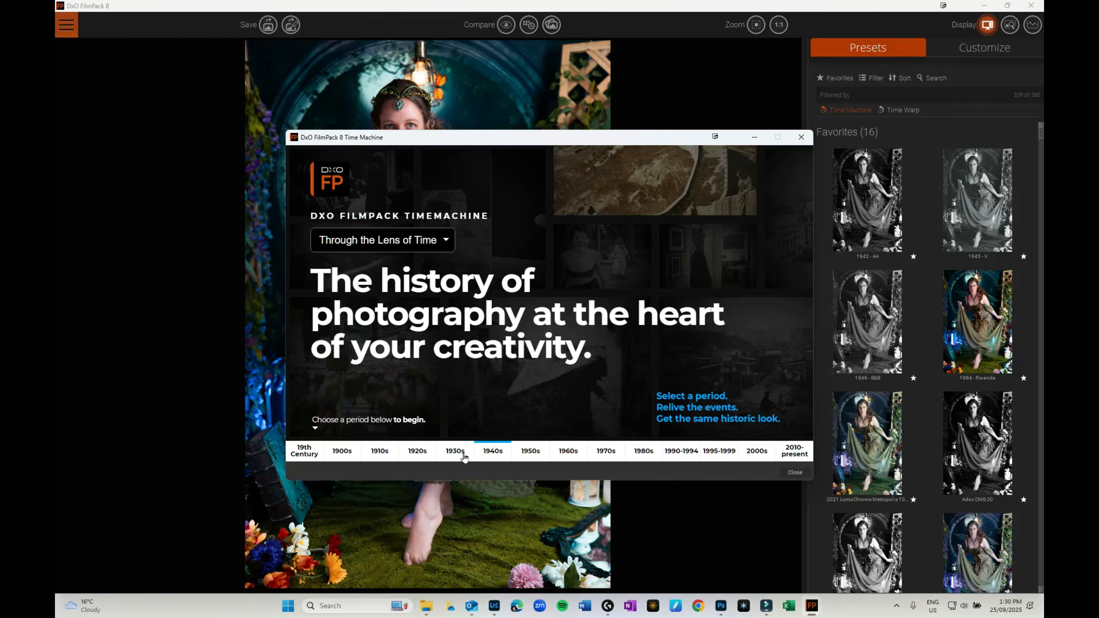
pyautogui.click(461, 454)
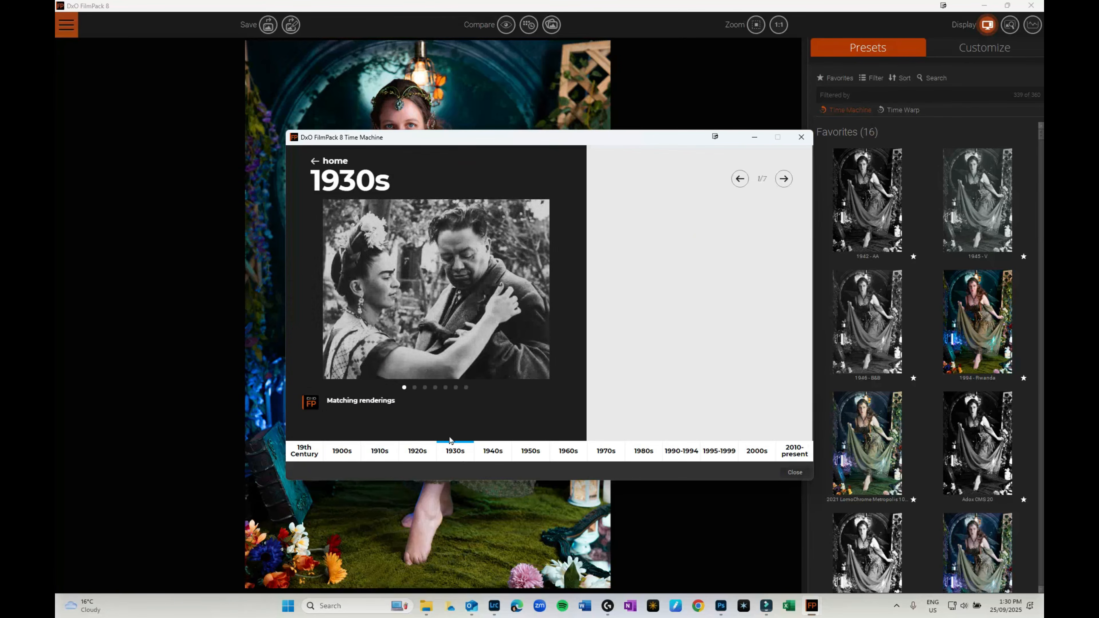
pyautogui.click(783, 179)
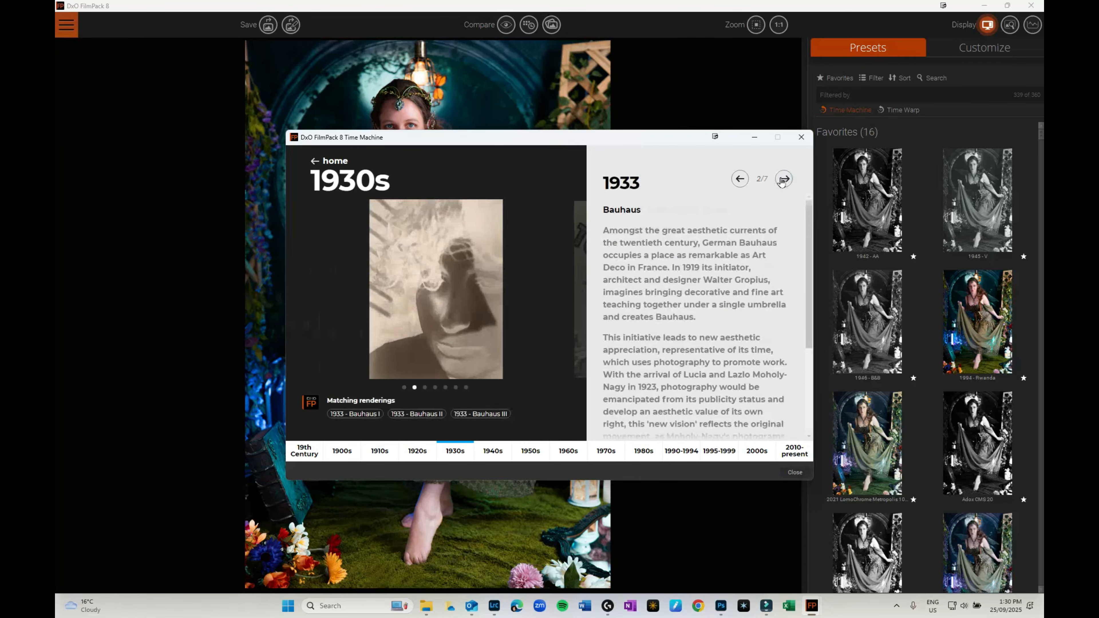
pyautogui.click(783, 179)
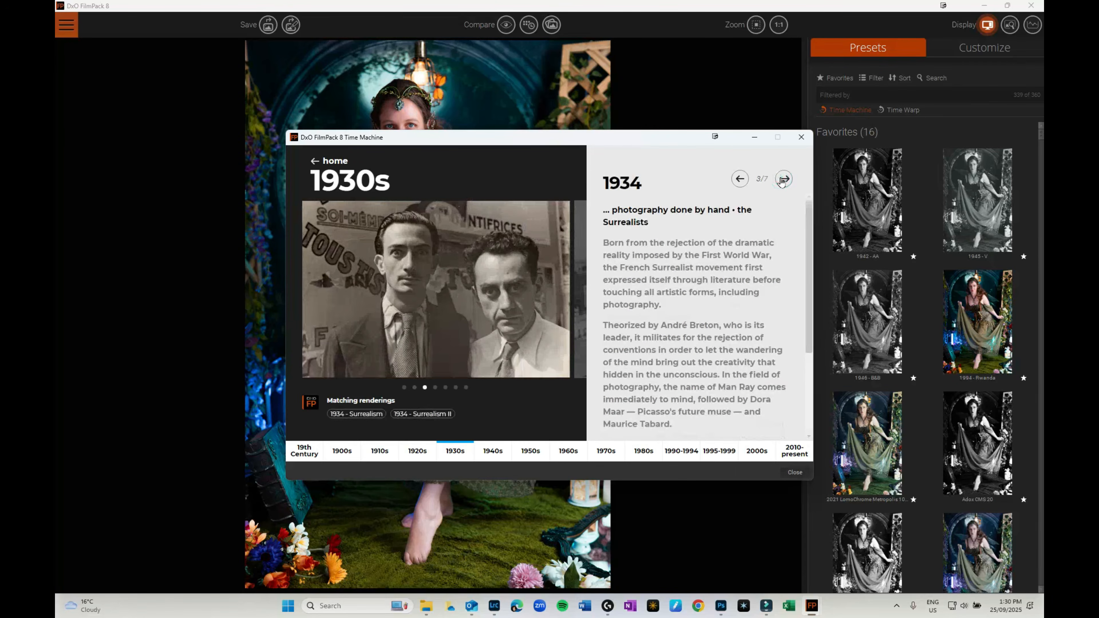
pyautogui.click(783, 180)
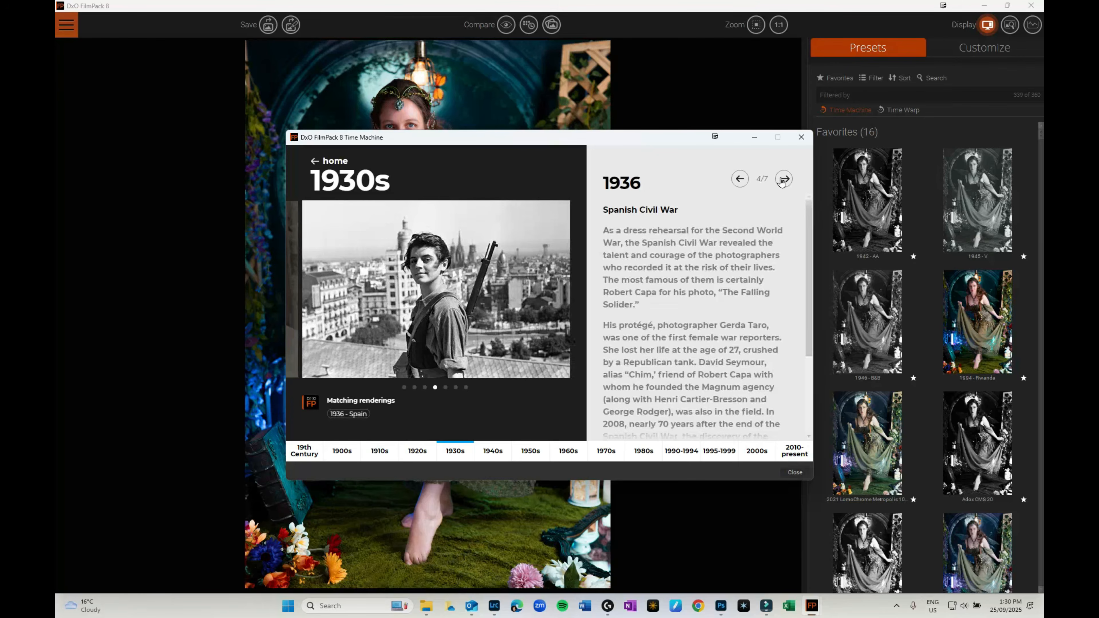
pyautogui.click(783, 179)
pyautogui.click(807, 139)
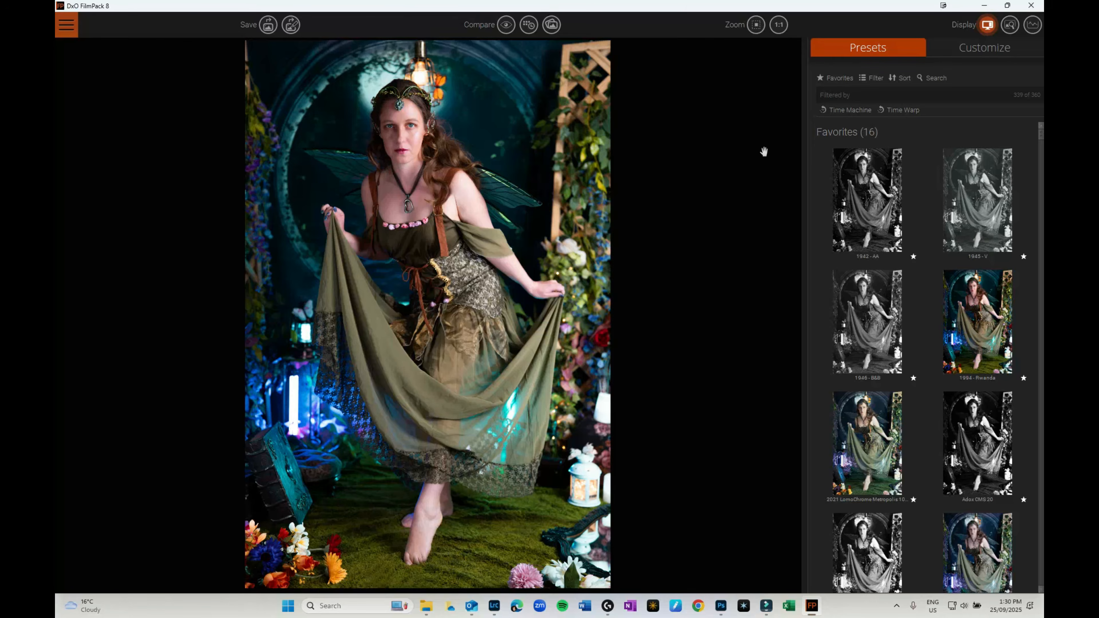
# Review the Customize adjustments from Film scan optimizer down to Graphical effects and Lens effects.
pyautogui.click(994, 47)
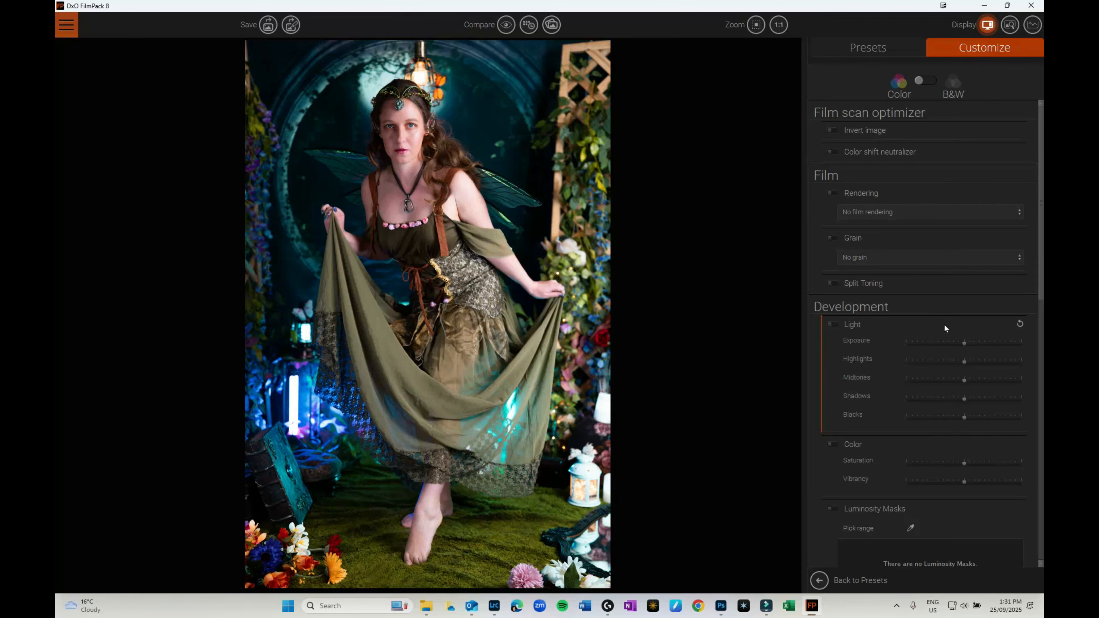
pyautogui.scroll(-1, 943, 328)
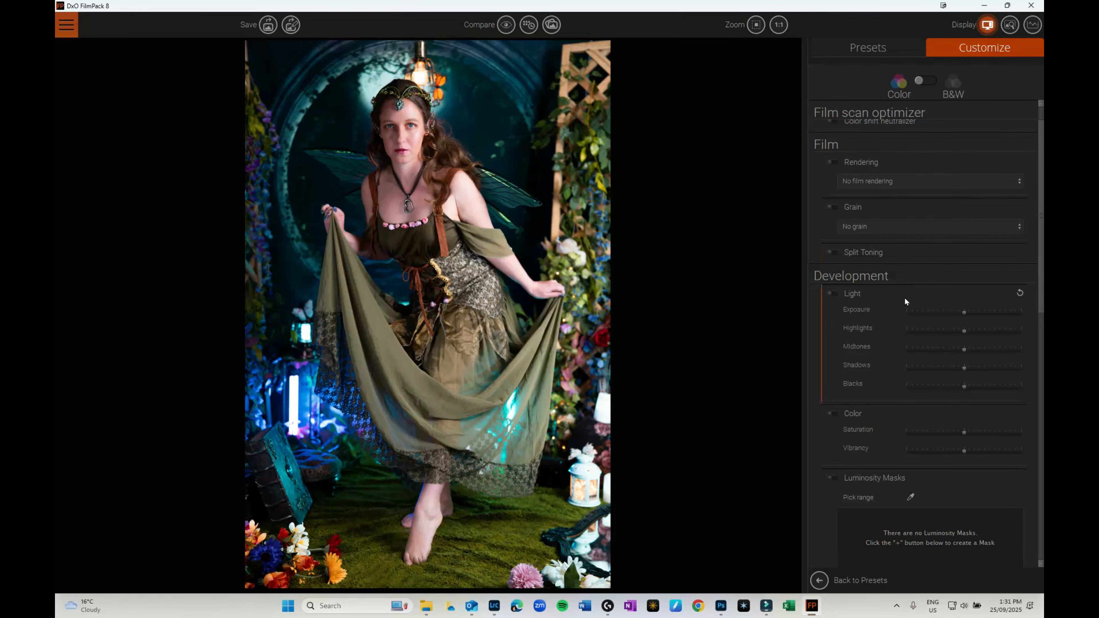
pyautogui.scroll(-6, 908, 348)
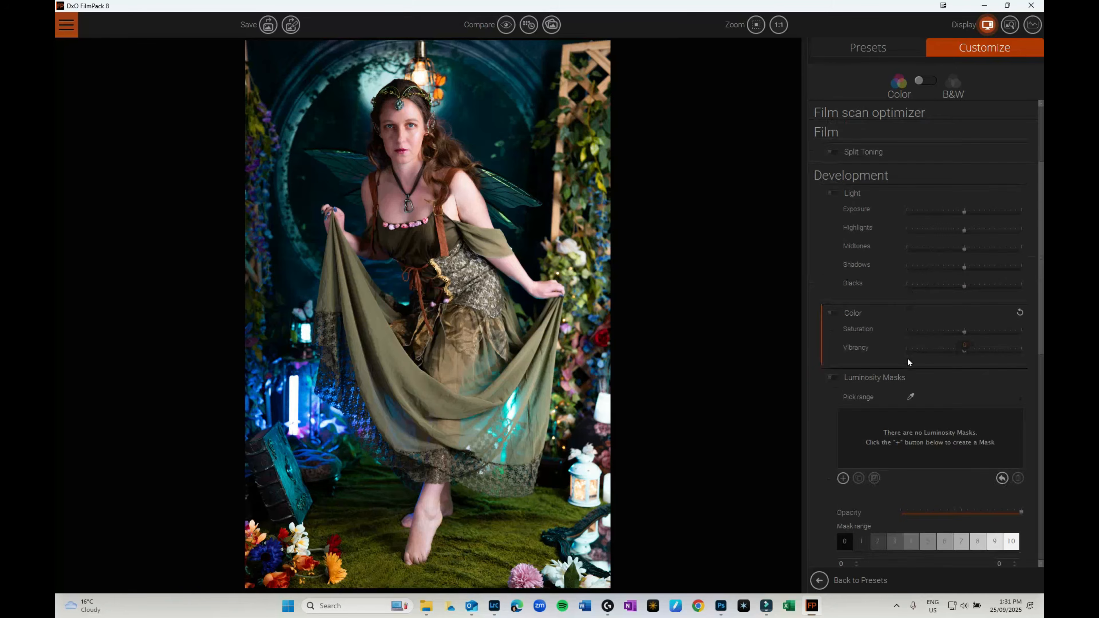
pyautogui.scroll(-8, 907, 358)
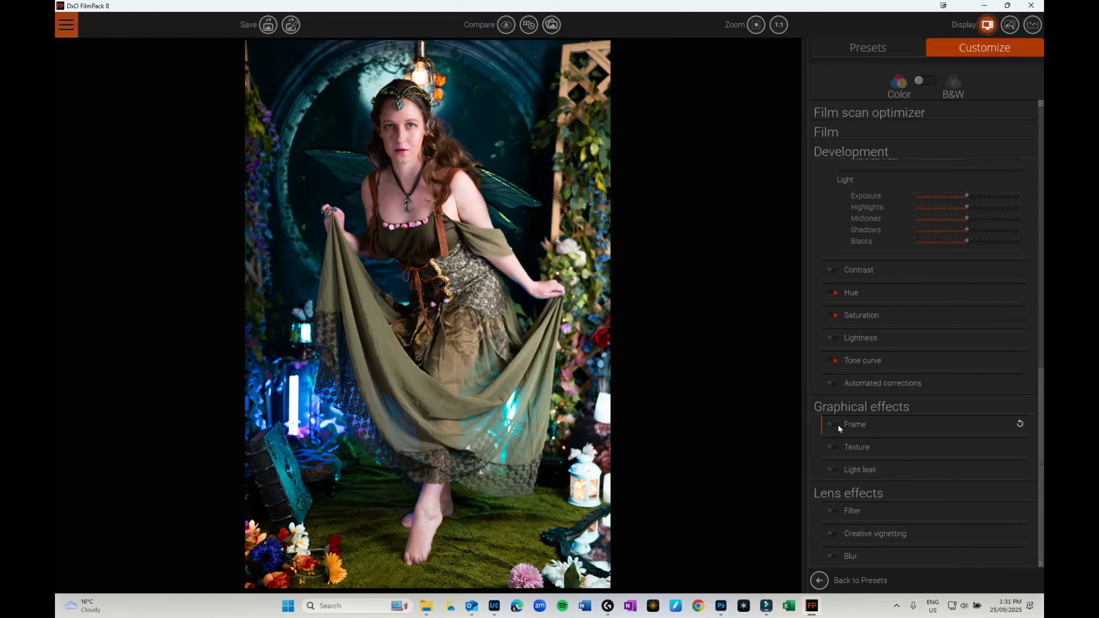
# Enable the Frame effect and try the Wood Frame B&W frame on the portrait.
pyautogui.click(878, 426)
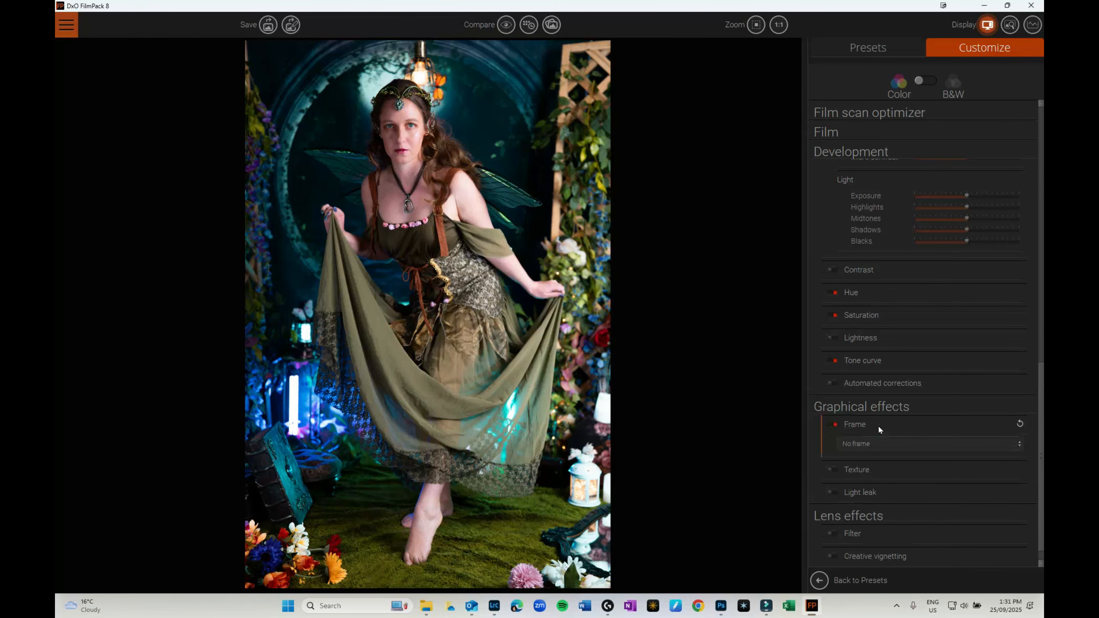
pyautogui.click(887, 443)
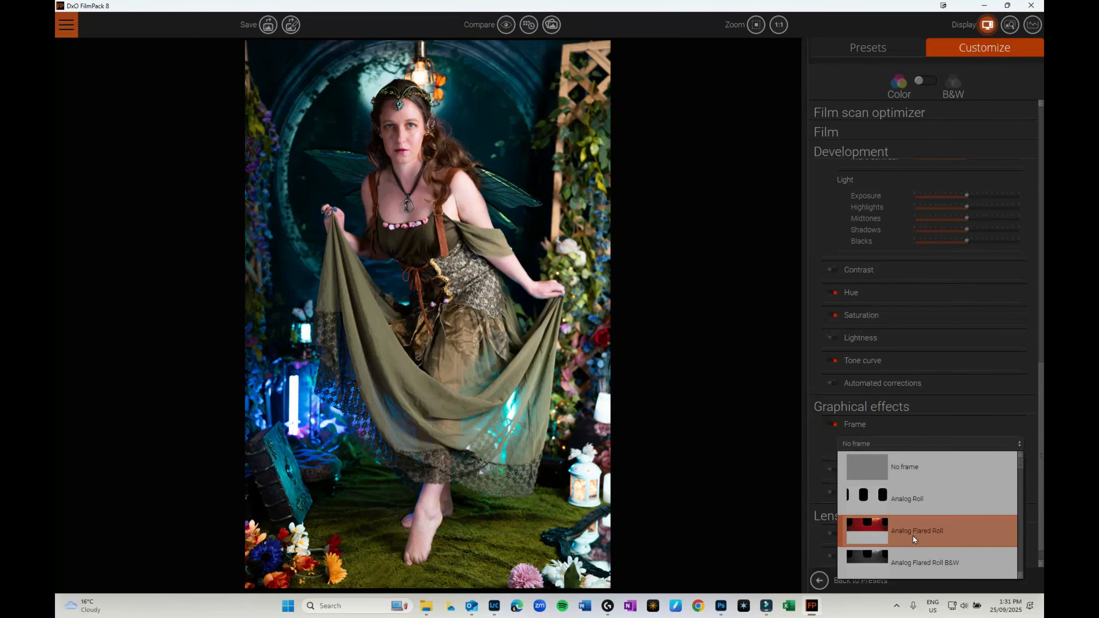
pyautogui.scroll(-5, 912, 535)
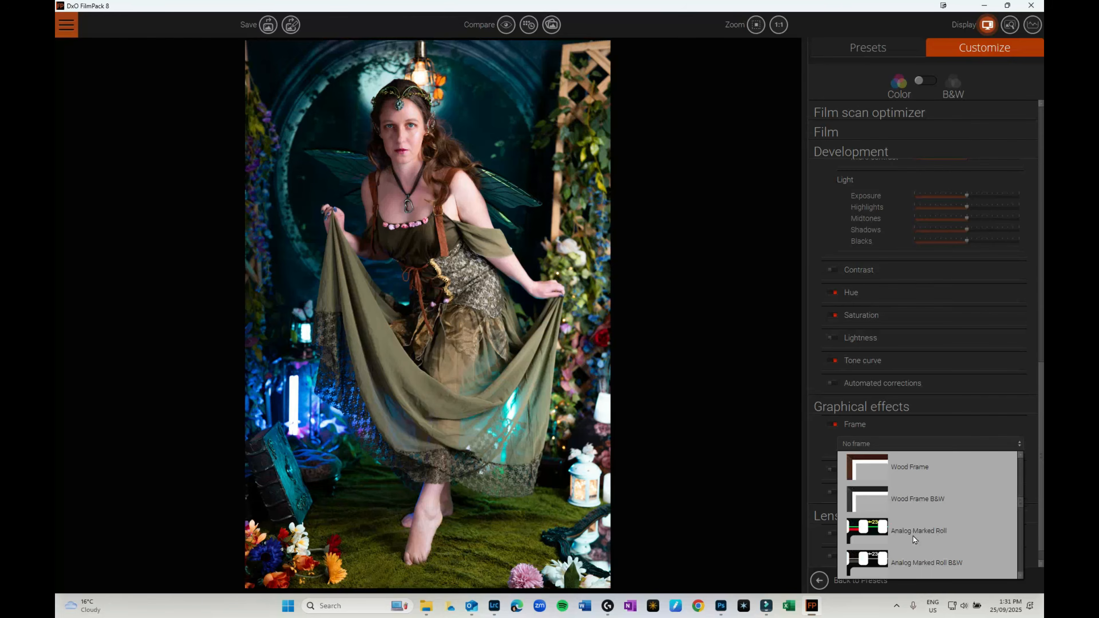
pyautogui.click(855, 509)
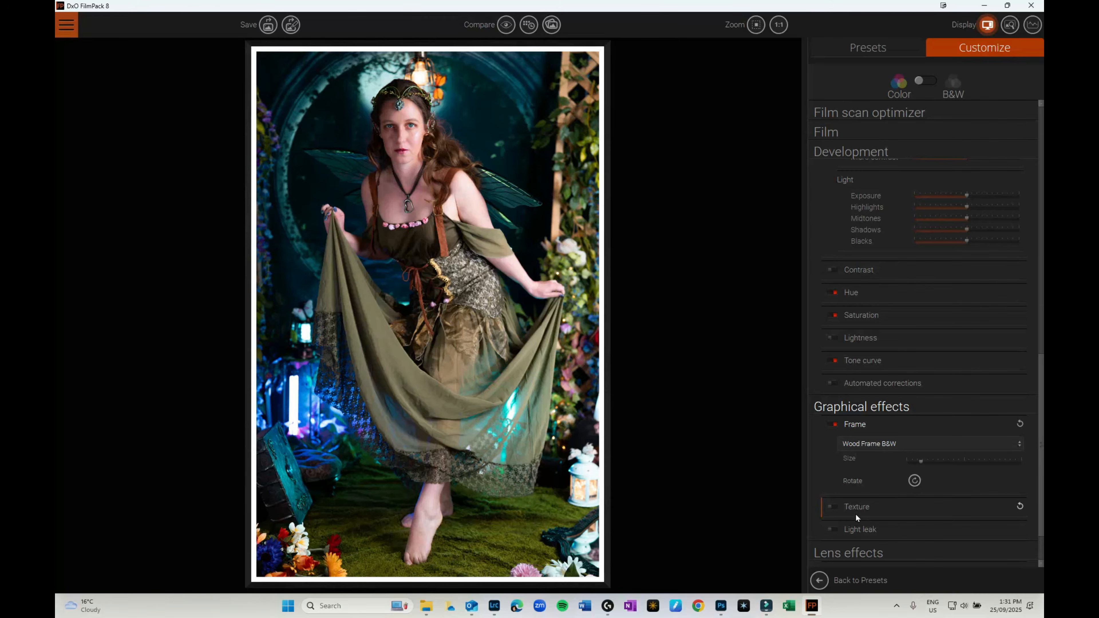
# Try the Light Gray Frame and the Analog Rounded frame on the portrait.
pyautogui.click(900, 443)
pyautogui.scroll(3, 912, 547)
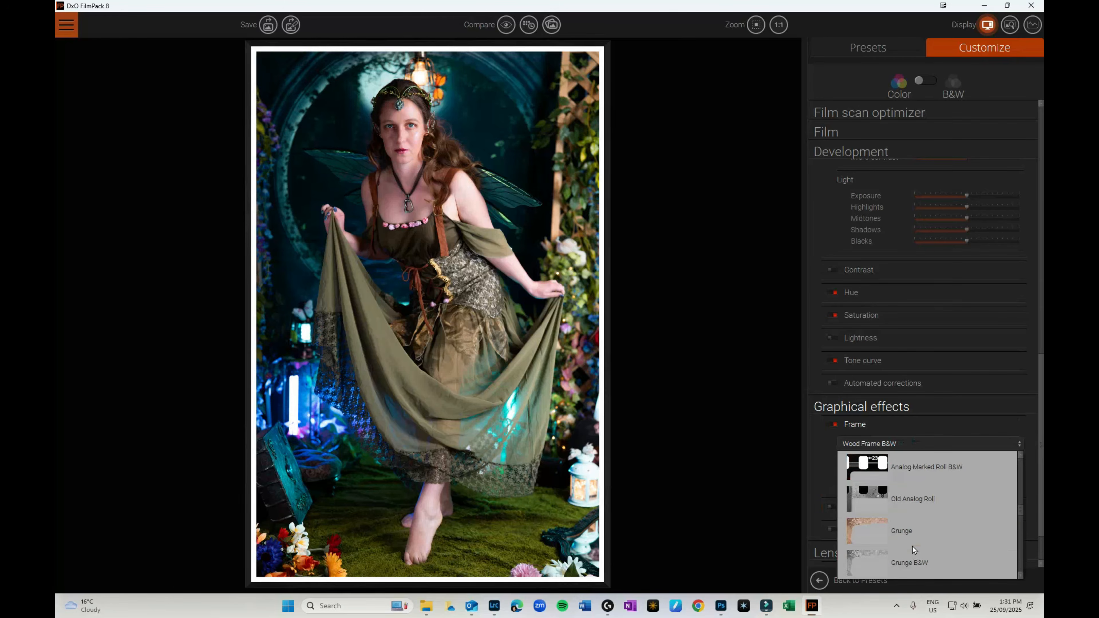
pyautogui.scroll(2, 912, 546)
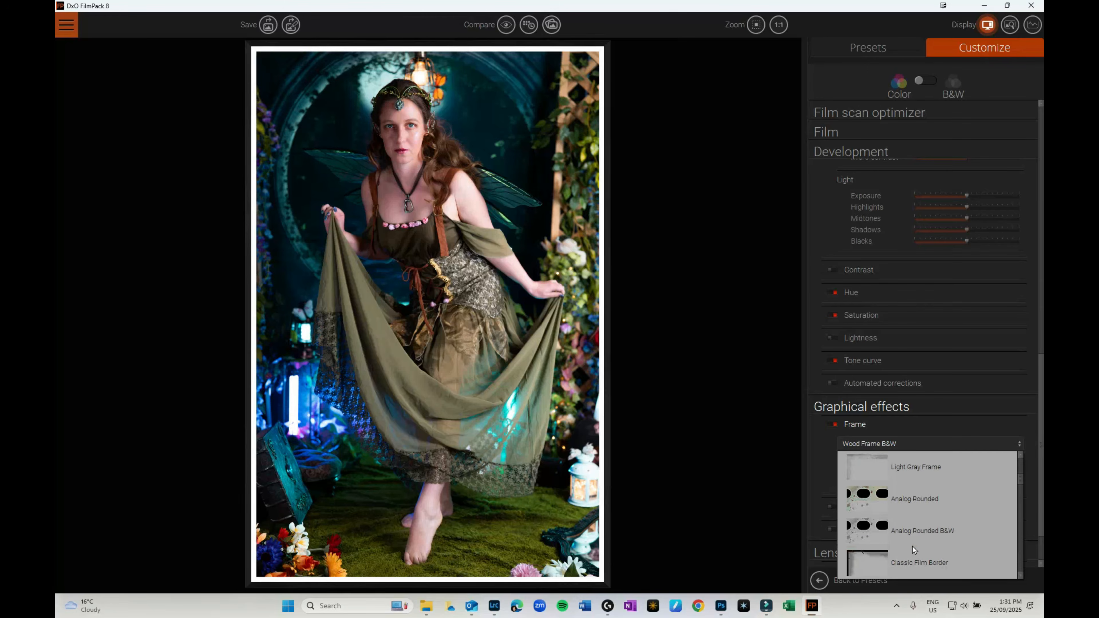
pyautogui.click(868, 465)
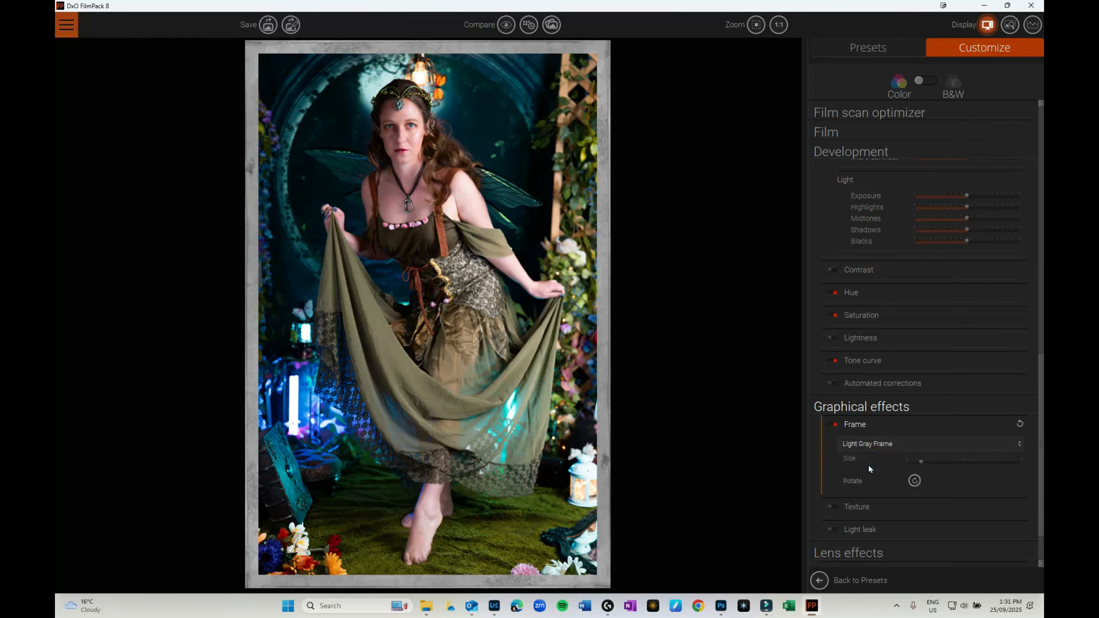
pyautogui.click(871, 443)
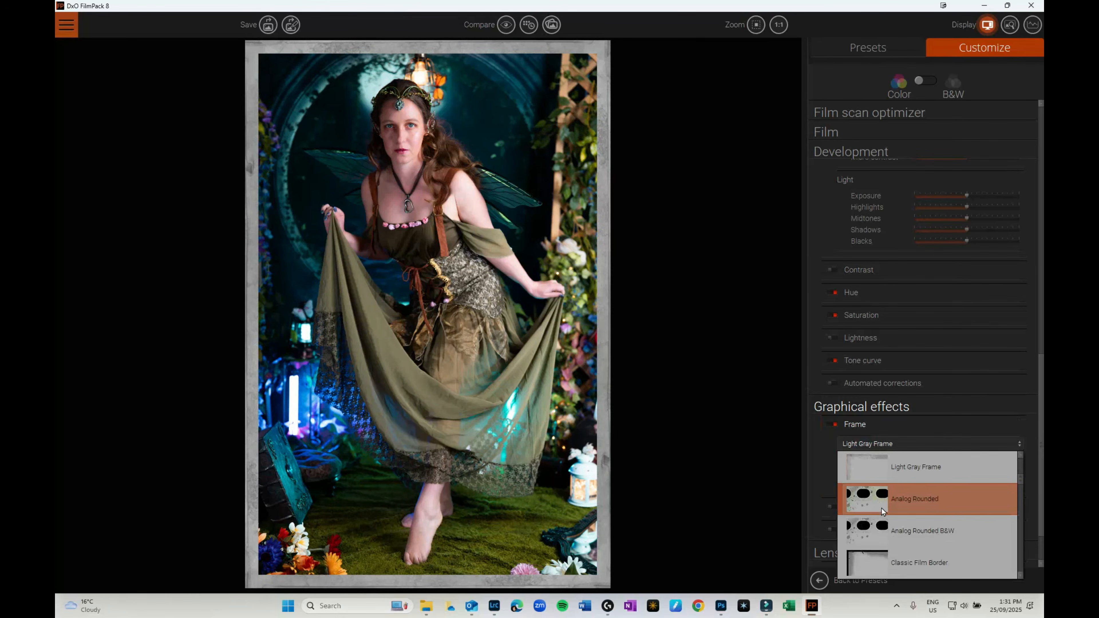
pyautogui.click(879, 510)
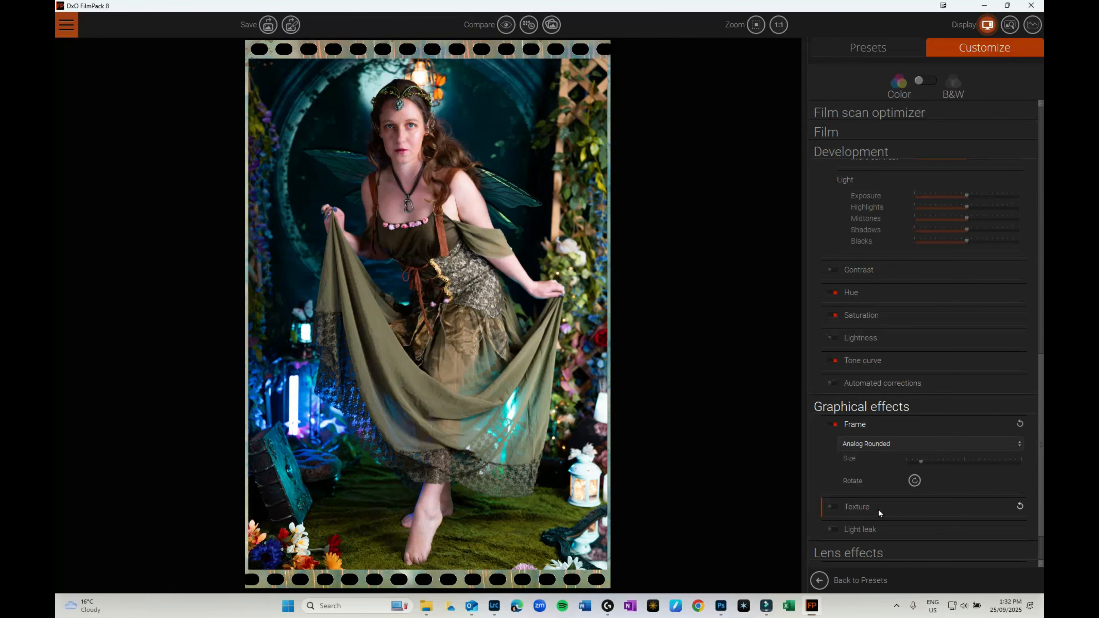
# Switch the Frame effect off and reset its selection to No frame.
pyautogui.click(829, 427)
pyautogui.click(893, 442)
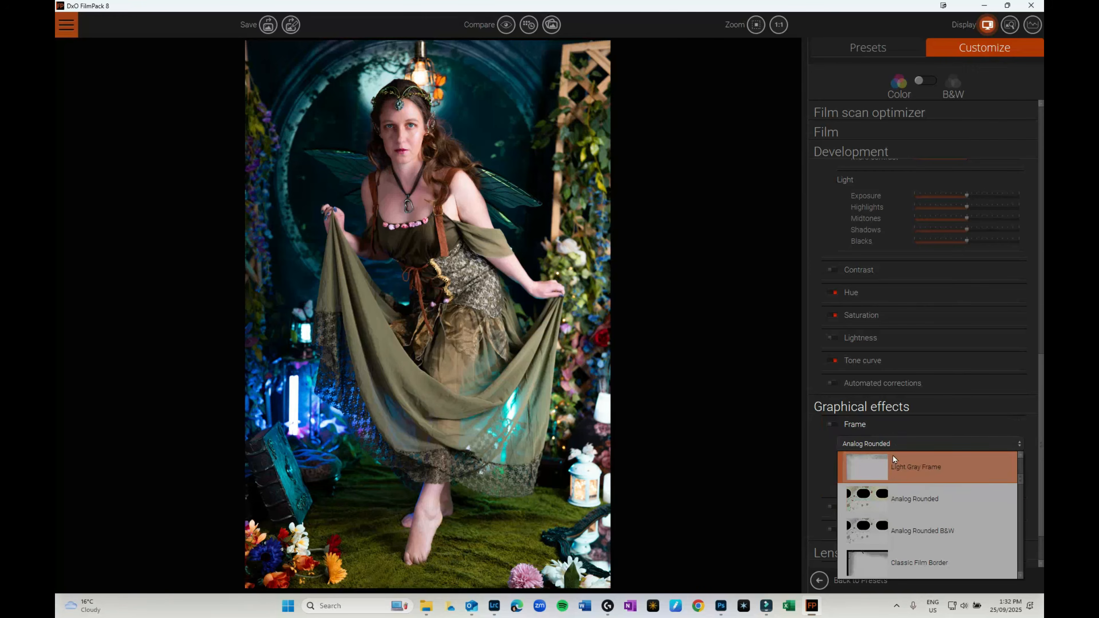
pyautogui.scroll(3, 932, 503)
pyautogui.click(917, 474)
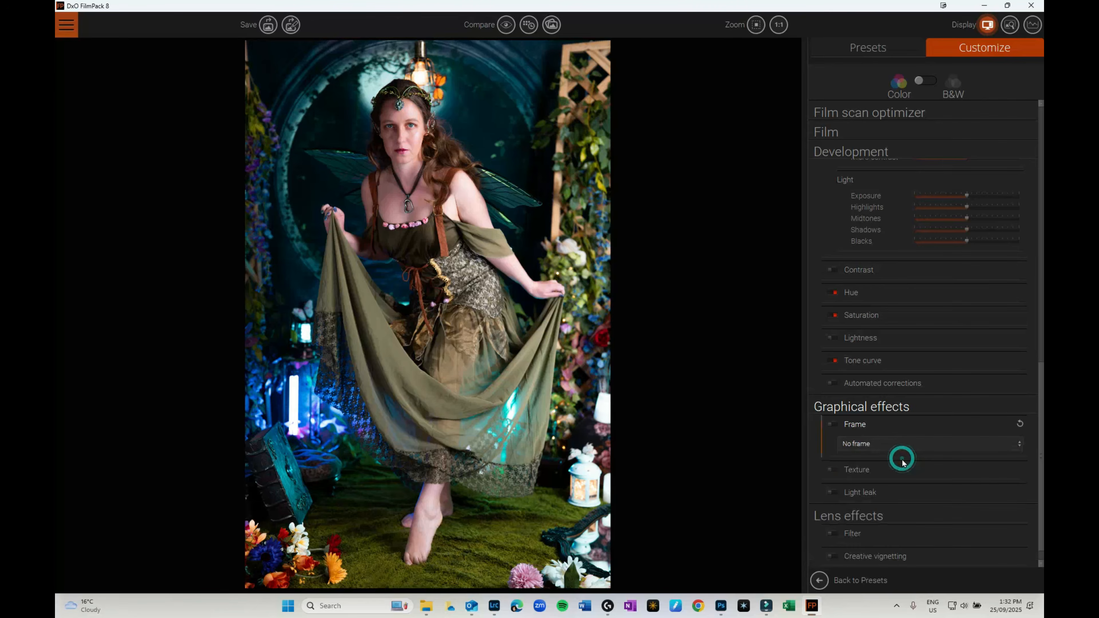
# Try the Light Stains 2 texture on the portrait and collapse the Frame settings.
pyautogui.click(853, 470)
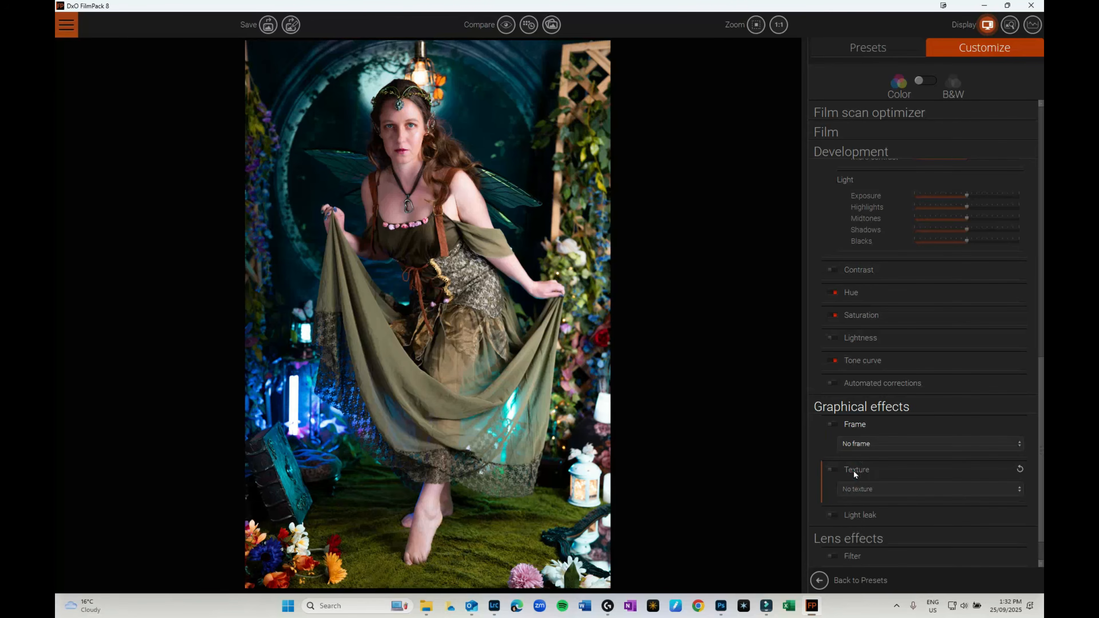
pyautogui.click(853, 487)
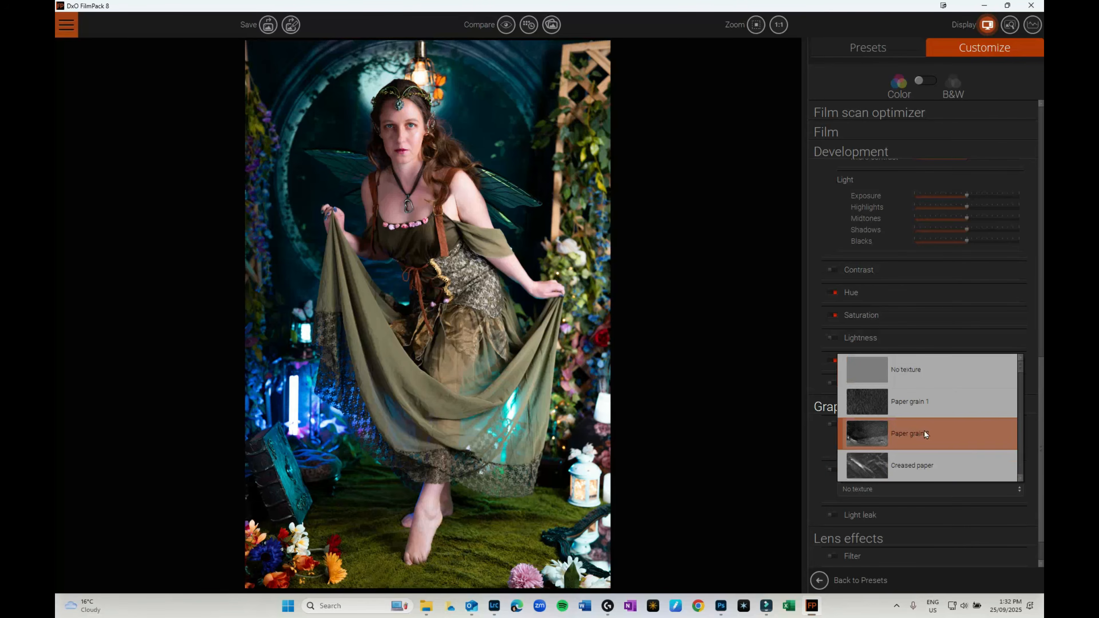
pyautogui.scroll(-3, 923, 430)
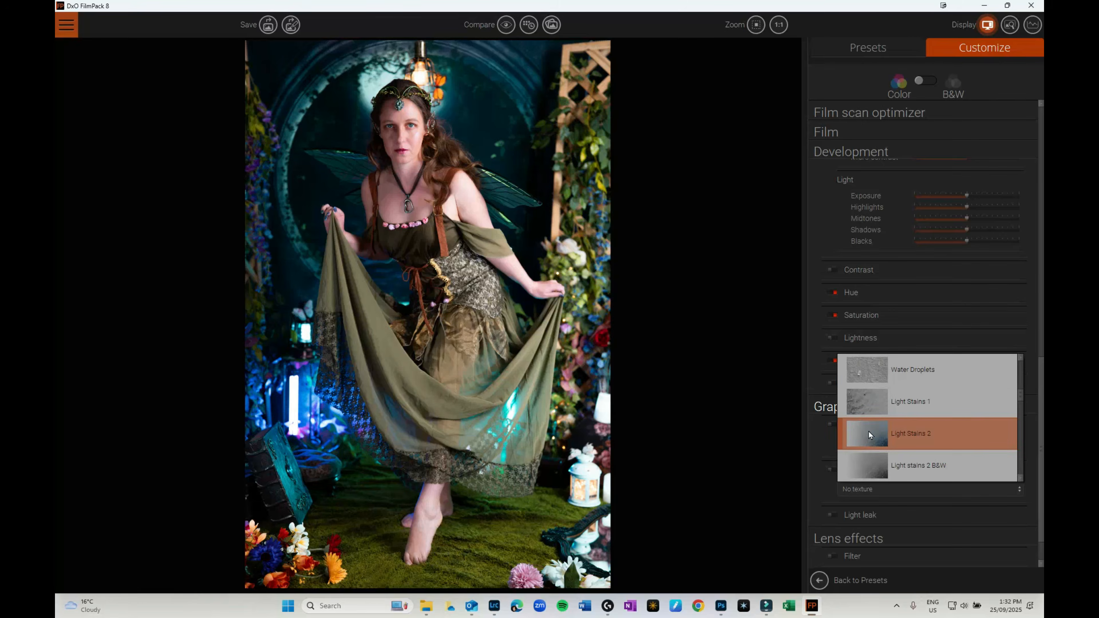
pyautogui.click(869, 432)
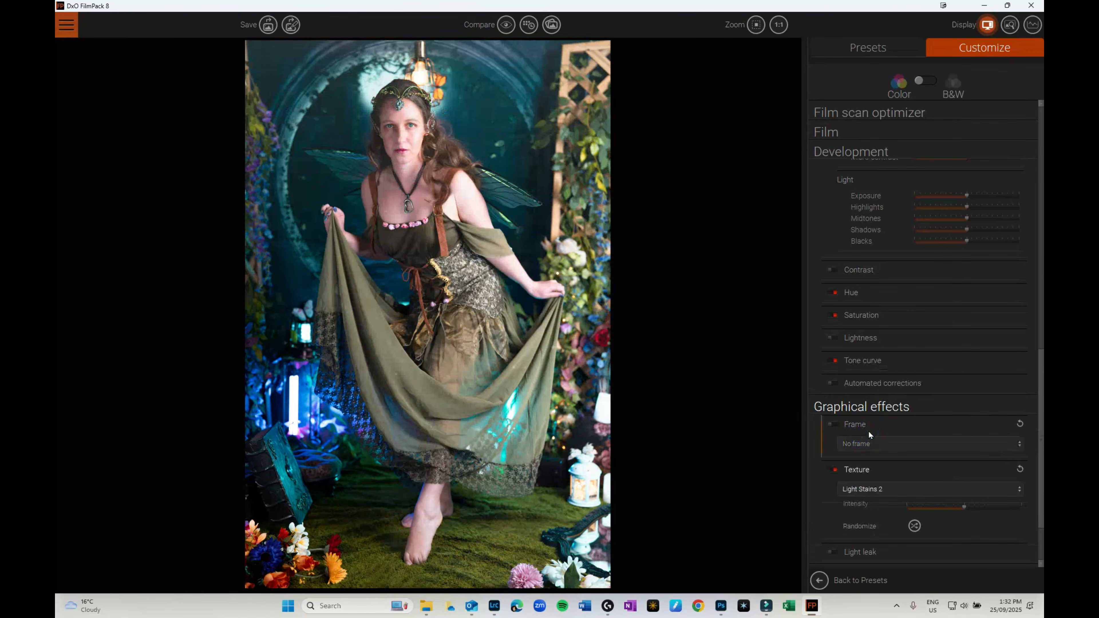
pyautogui.click(868, 443)
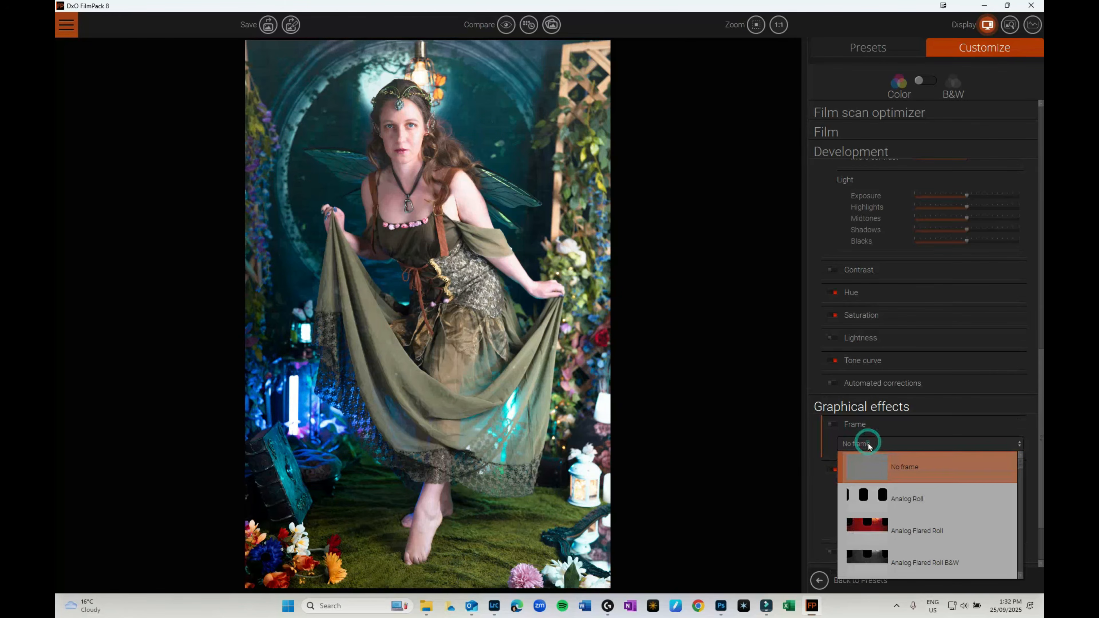
pyautogui.click(926, 419)
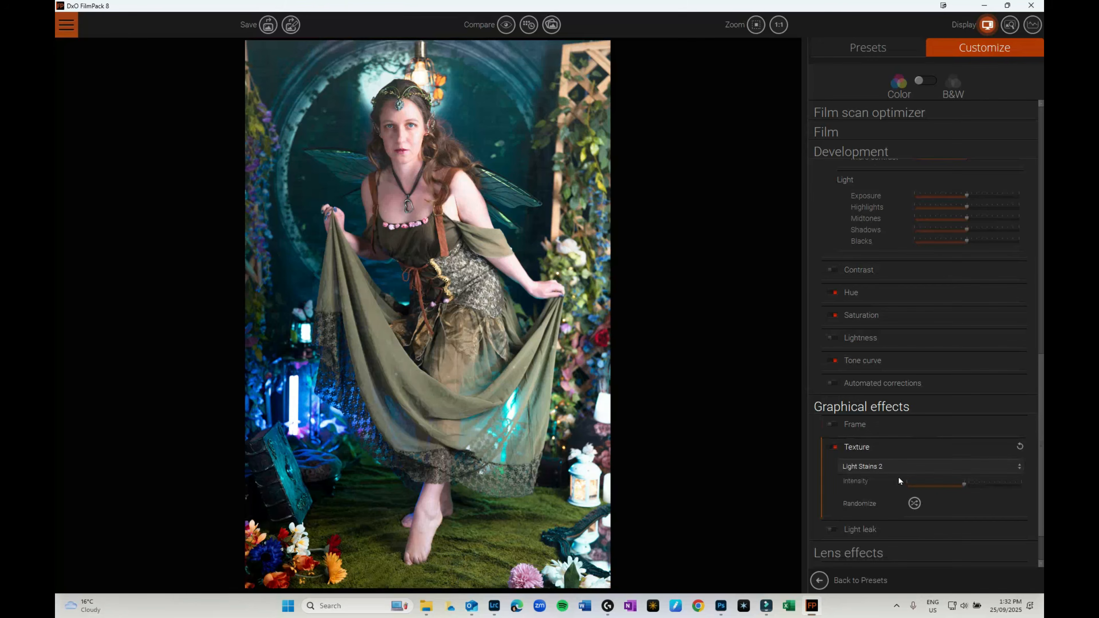
# Change the texture to Burnt corner 1 B&W and switch the Texture effect off.
pyautogui.click(896, 464)
pyautogui.scroll(-2, 898, 497)
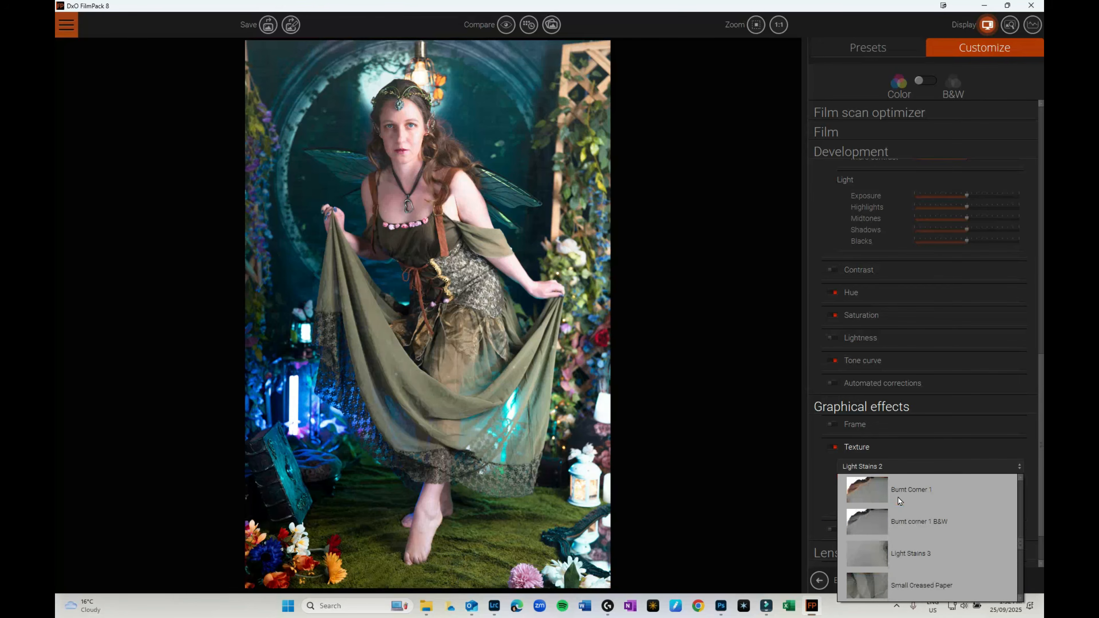
pyautogui.click(863, 523)
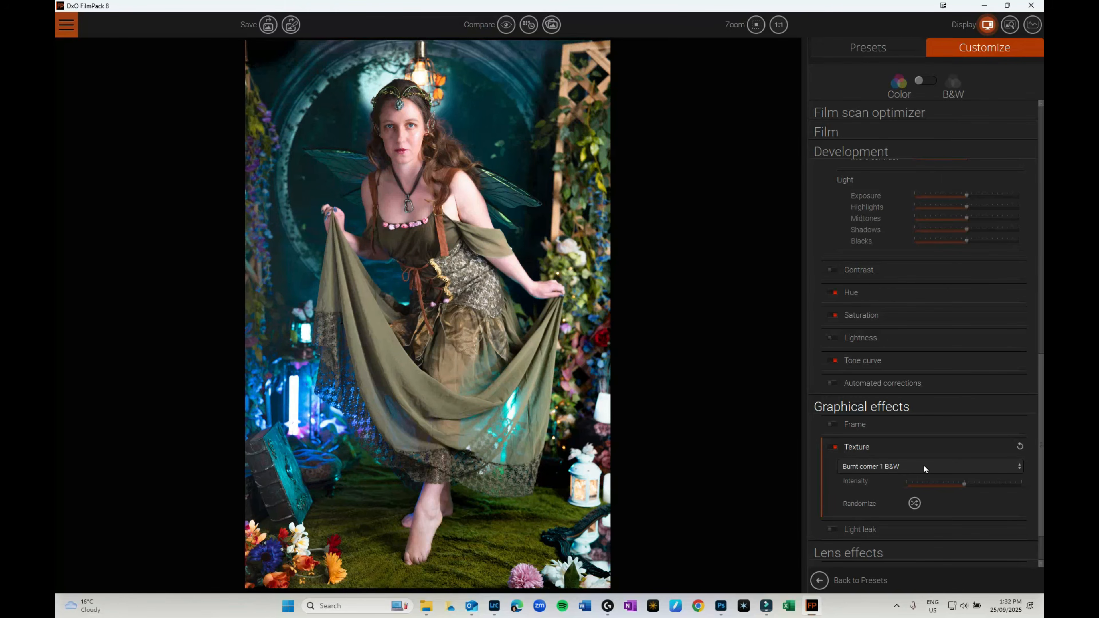
pyautogui.click(833, 447)
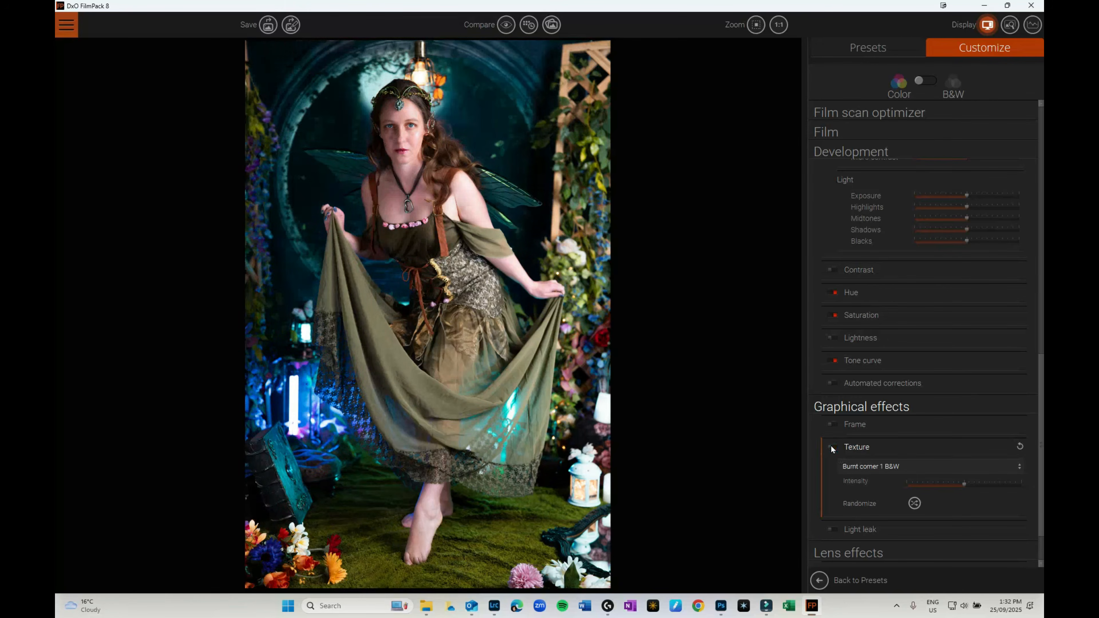
# Enable the Light leak effect with Color Leak 1 and adjust its intensity to slightly above the middle of the range.
pyautogui.click(859, 529)
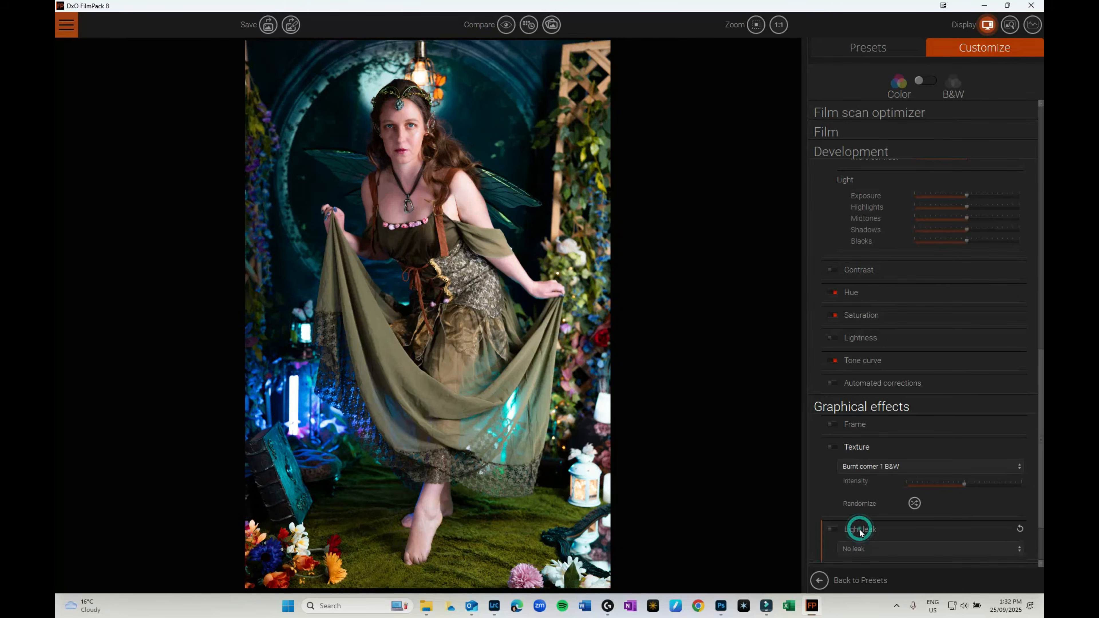
pyautogui.click(833, 529)
pyautogui.scroll(-2, 902, 531)
pyautogui.click(878, 464)
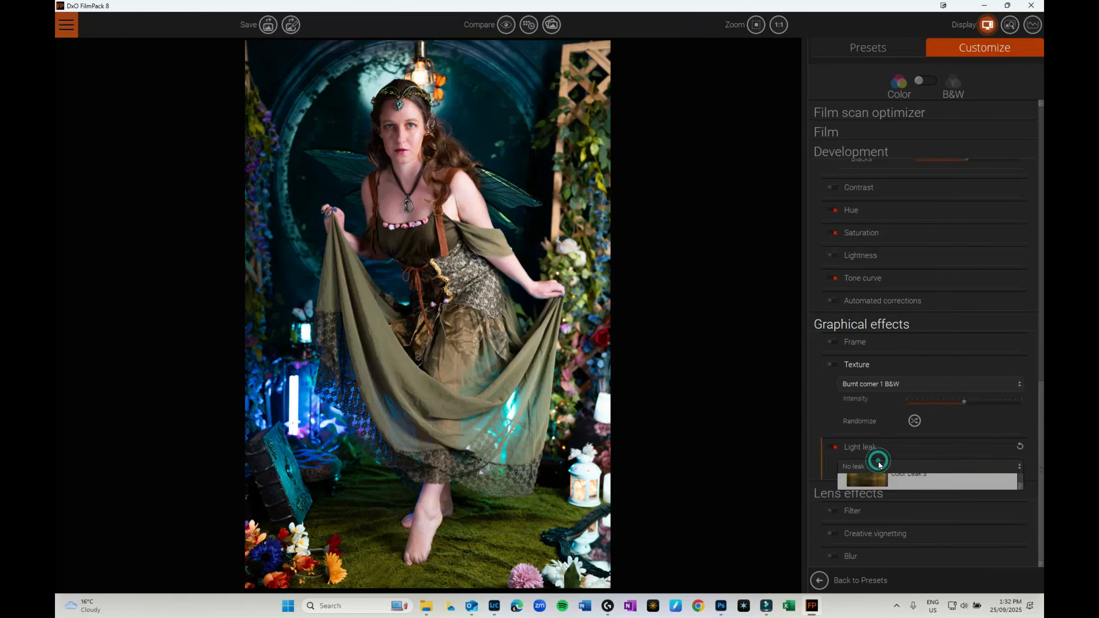
pyautogui.click(908, 523)
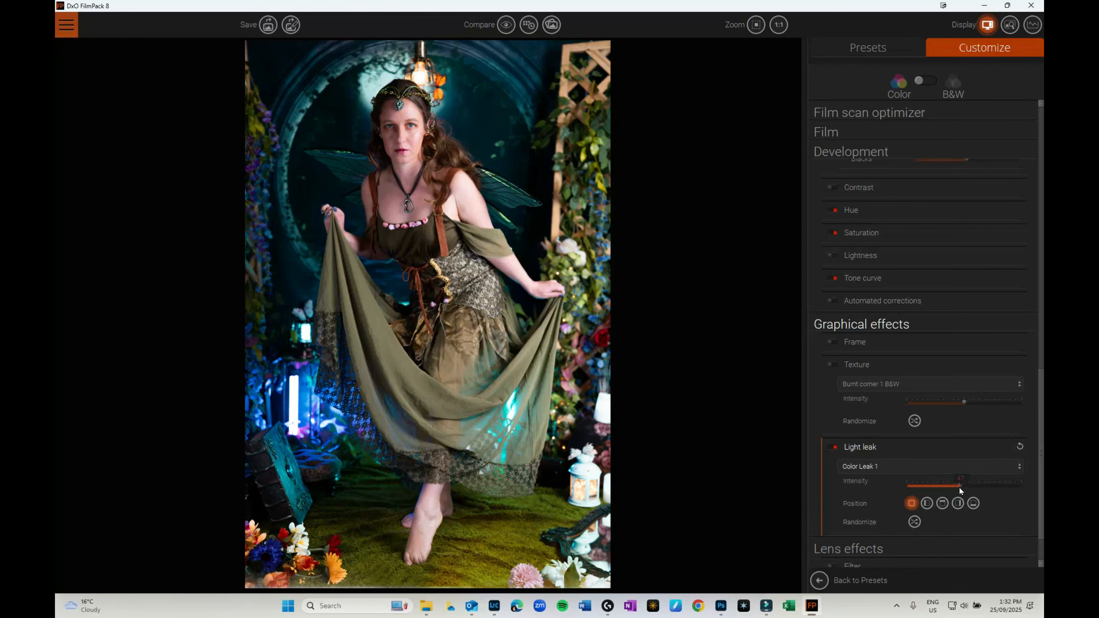
pyautogui.moveTo(933, 487); pyautogui.dragTo(967, 484)
# Try the light leak along the photo's left edge, place it along the top edge instead and randomize it.
pyautogui.click(926, 504)
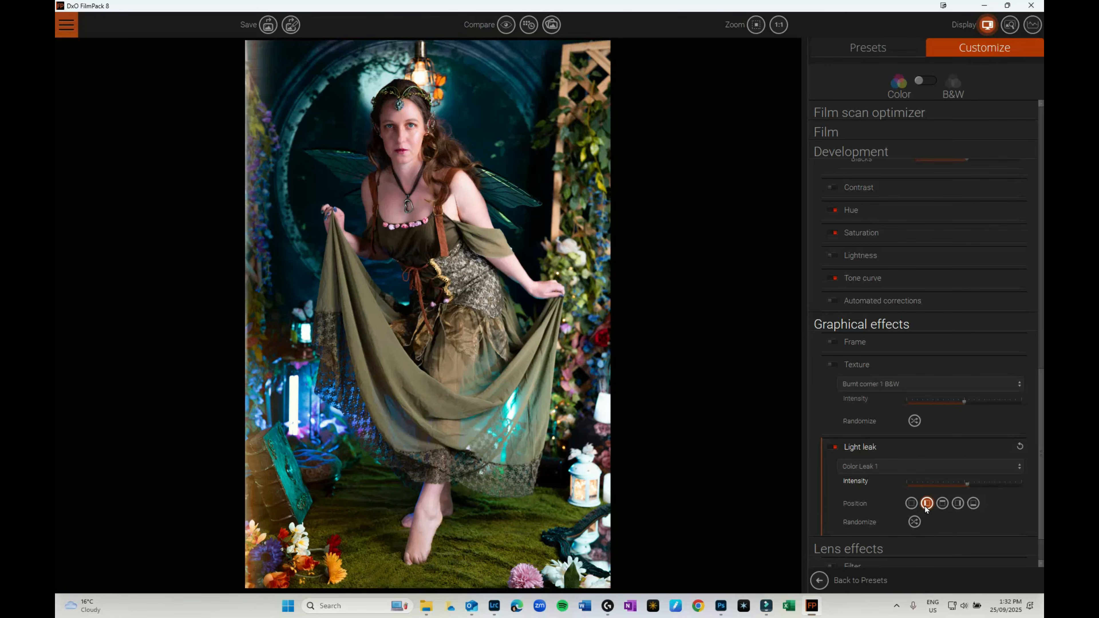
pyautogui.click(944, 505)
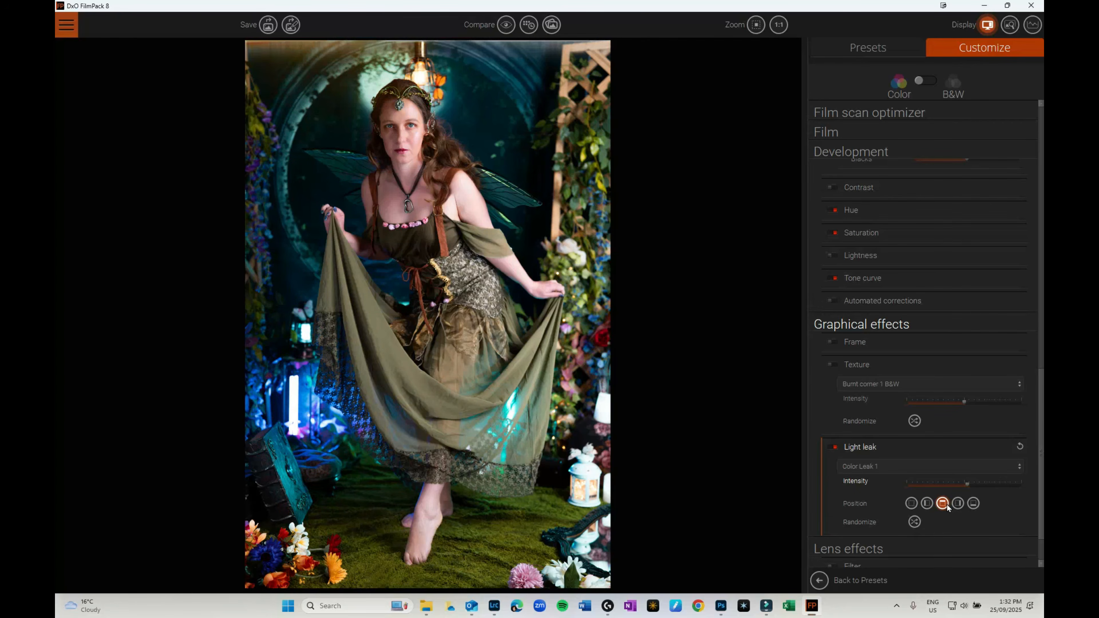
pyautogui.click(913, 523)
# Return to the presets, filter them by Digital Films and clear the filter.
pyautogui.scroll(-1, 912, 524)
pyautogui.scroll(4, 912, 521)
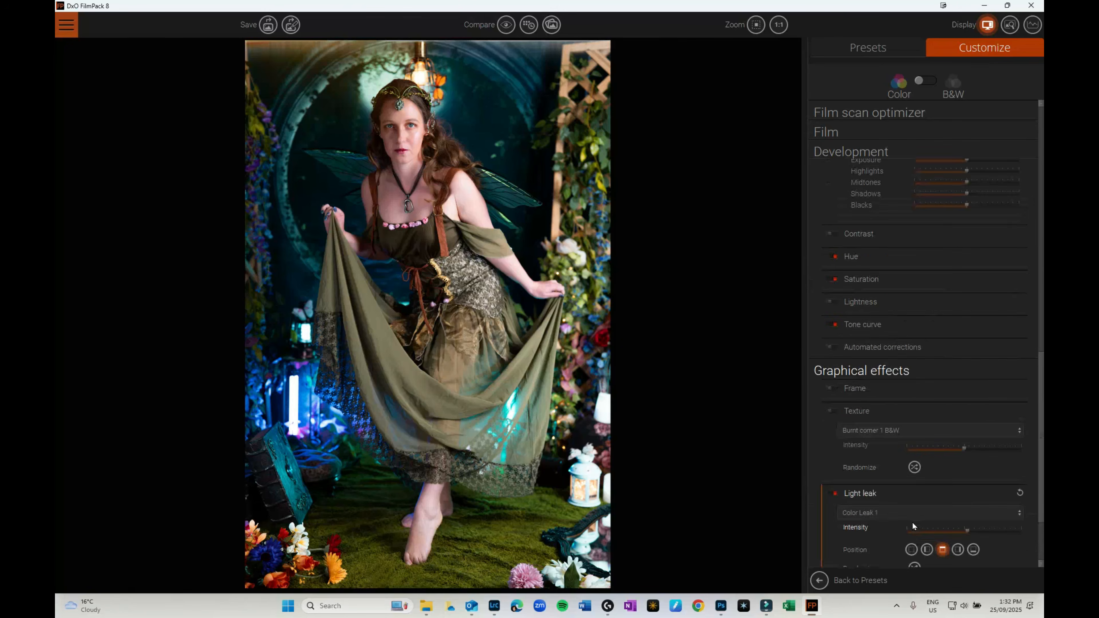
pyautogui.click(857, 113)
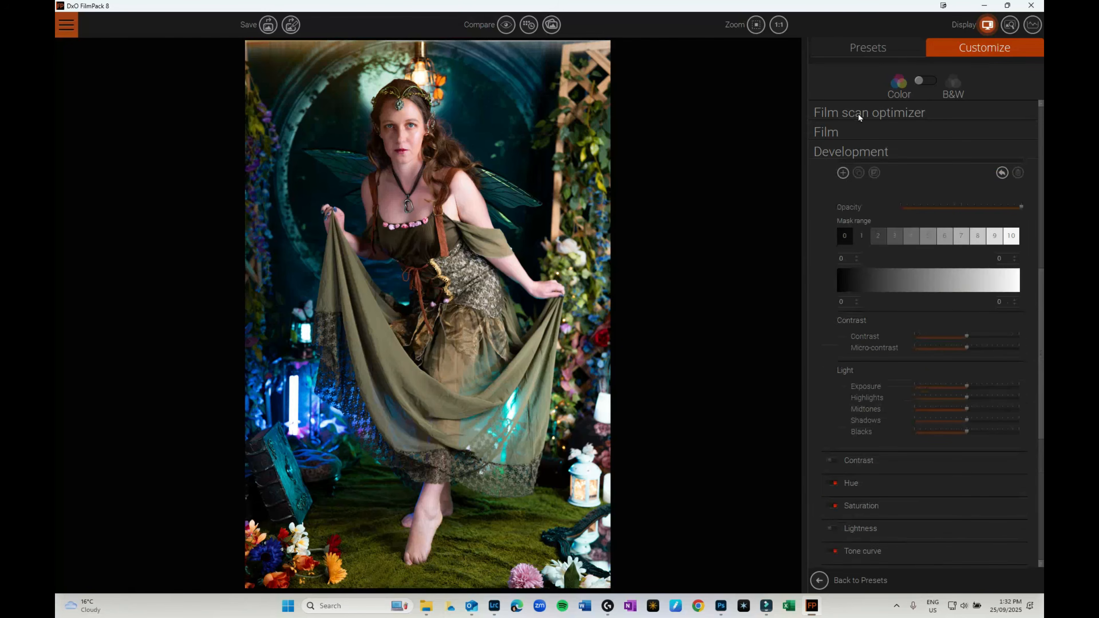
pyautogui.click(861, 48)
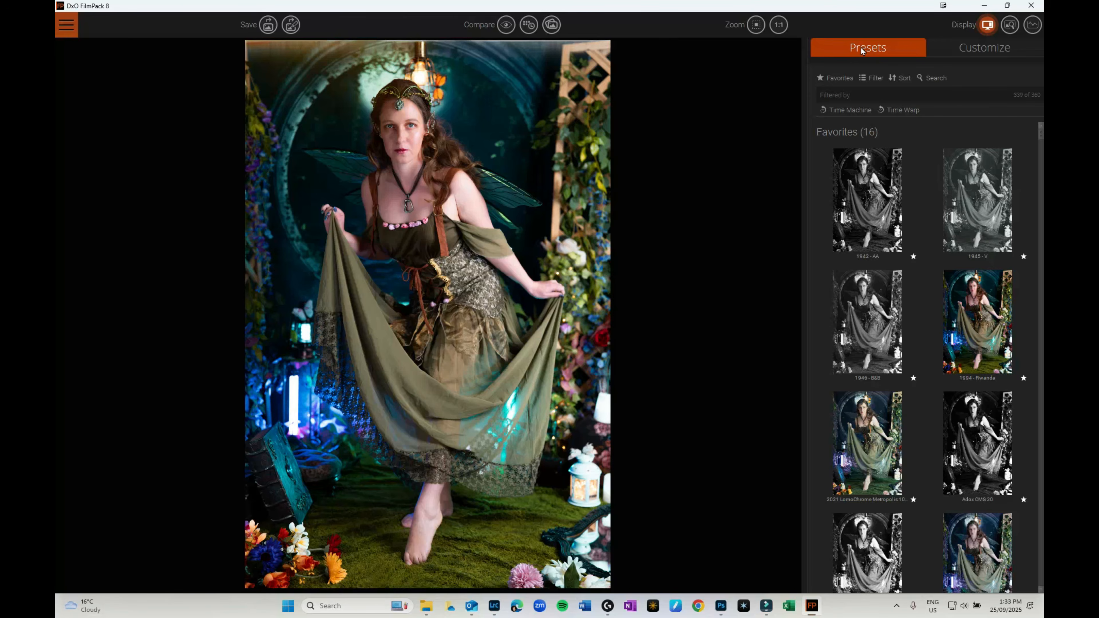
pyautogui.click(870, 75)
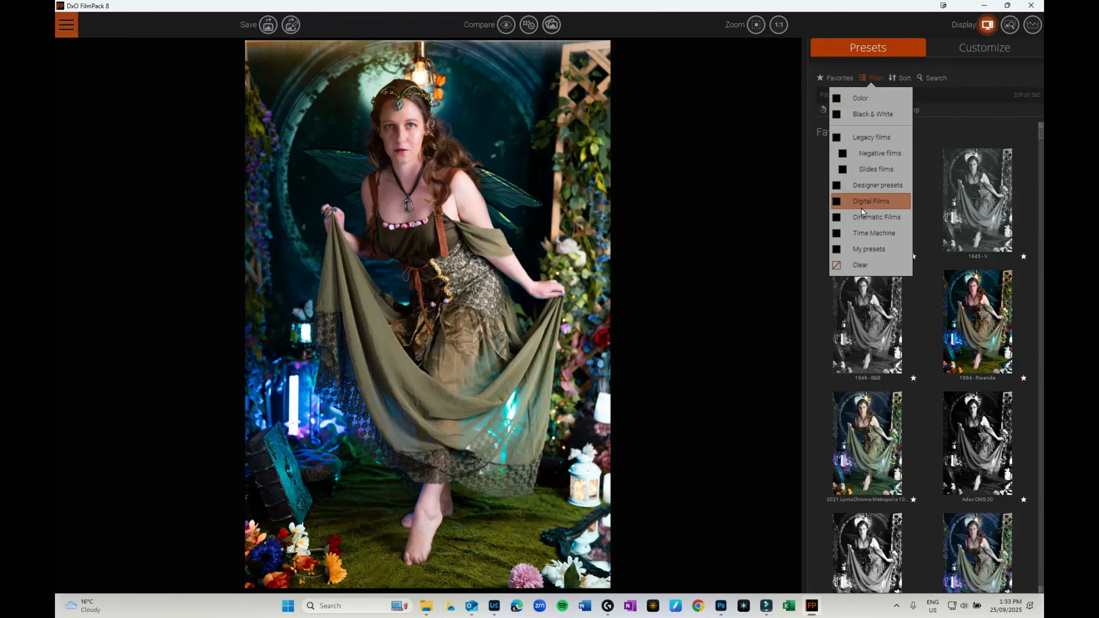
pyautogui.click(845, 202)
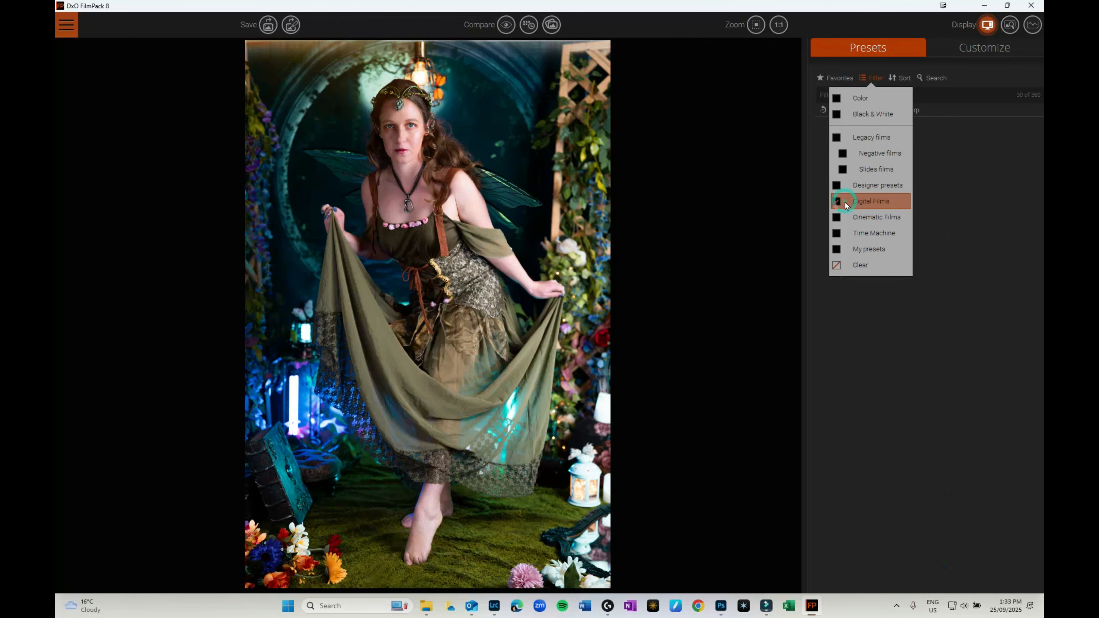
pyautogui.click(844, 267)
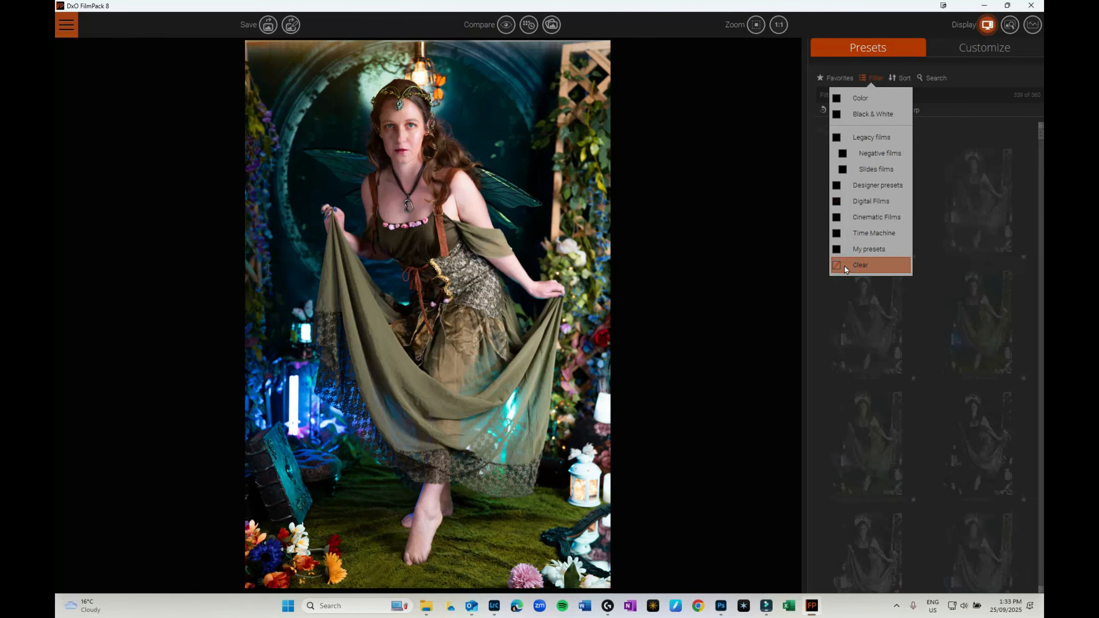
# Filter the presets by Digital Films and apply the N-Blue preset to the portrait.
pyautogui.click(836, 202)
pyautogui.click(976, 233)
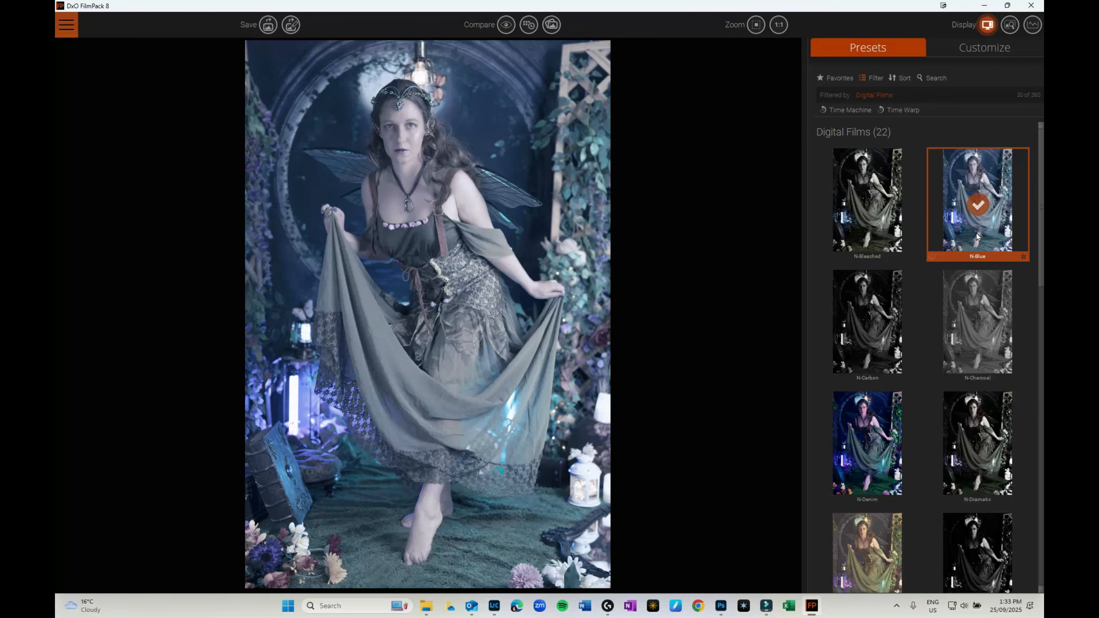
# Apply the S-Black & White preset from the Digital Films and mark it as a favorite.
pyautogui.scroll(-3, 976, 233)
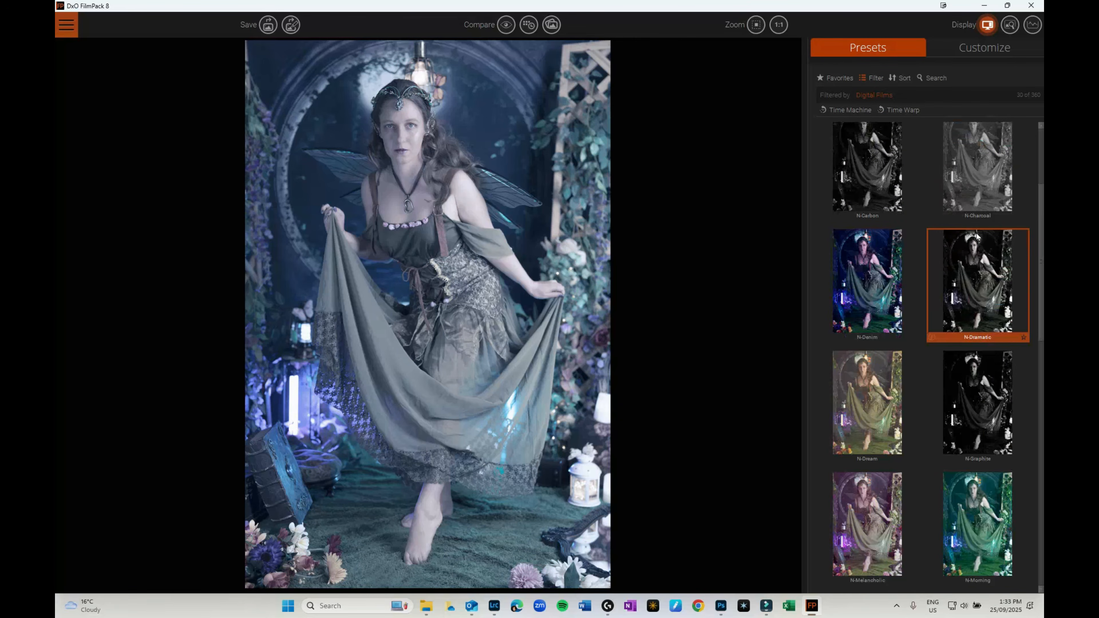
pyautogui.scroll(-15, 976, 234)
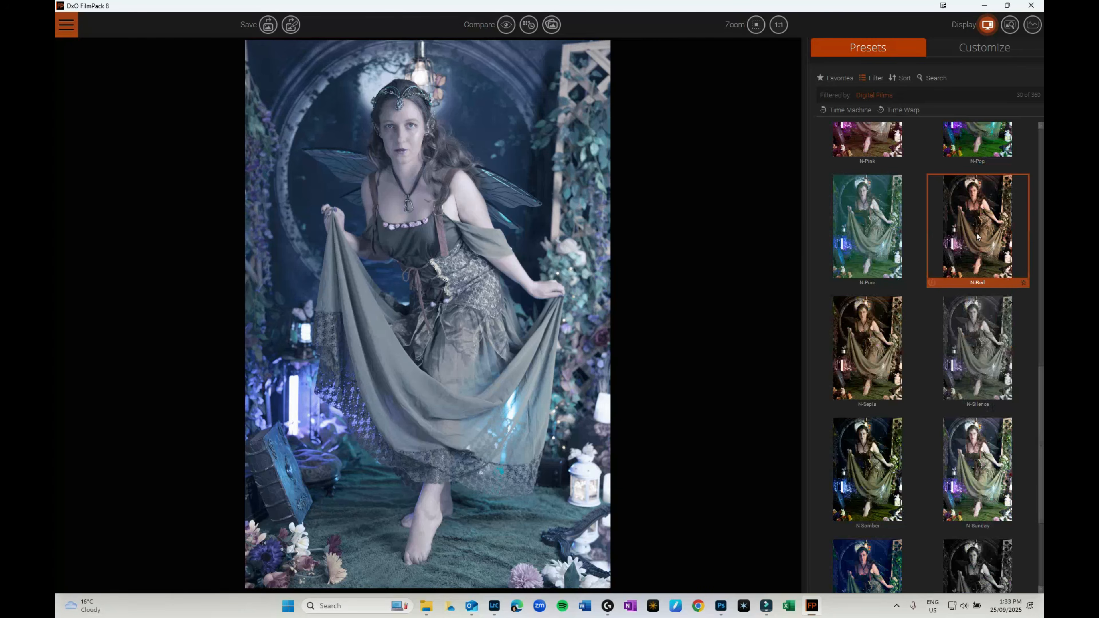
pyautogui.scroll(-5, 977, 236)
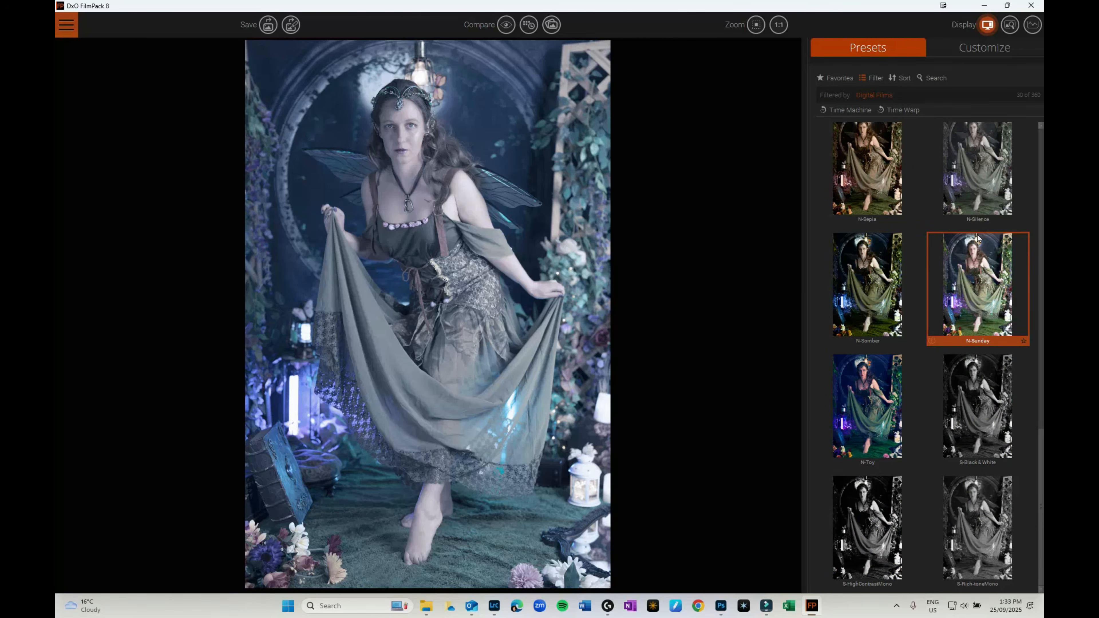
pyautogui.click(975, 424)
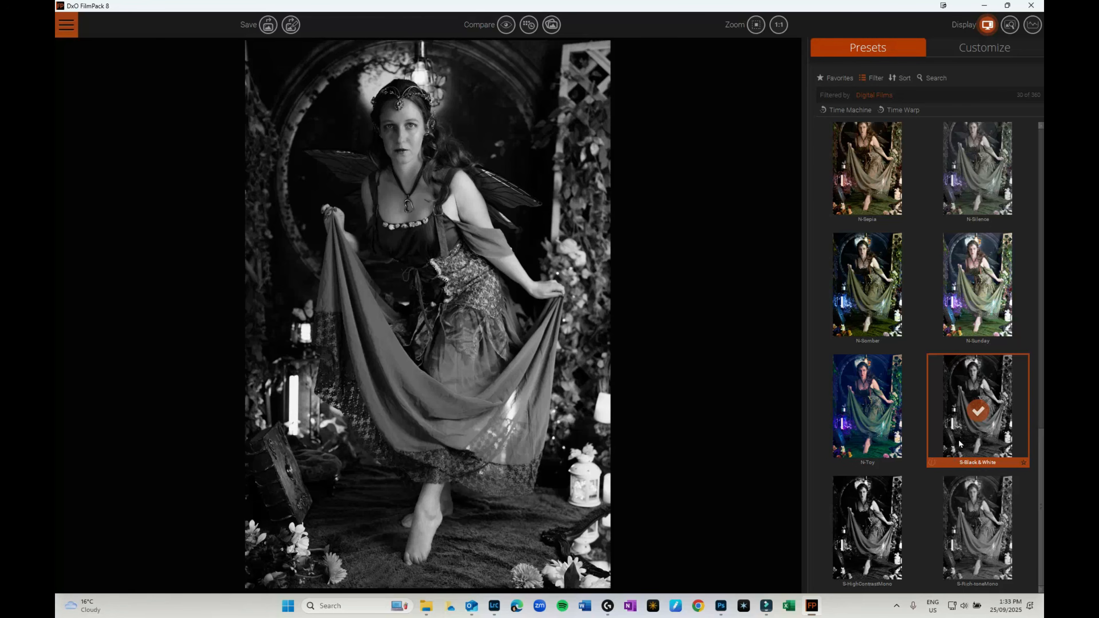
pyautogui.click(1024, 463)
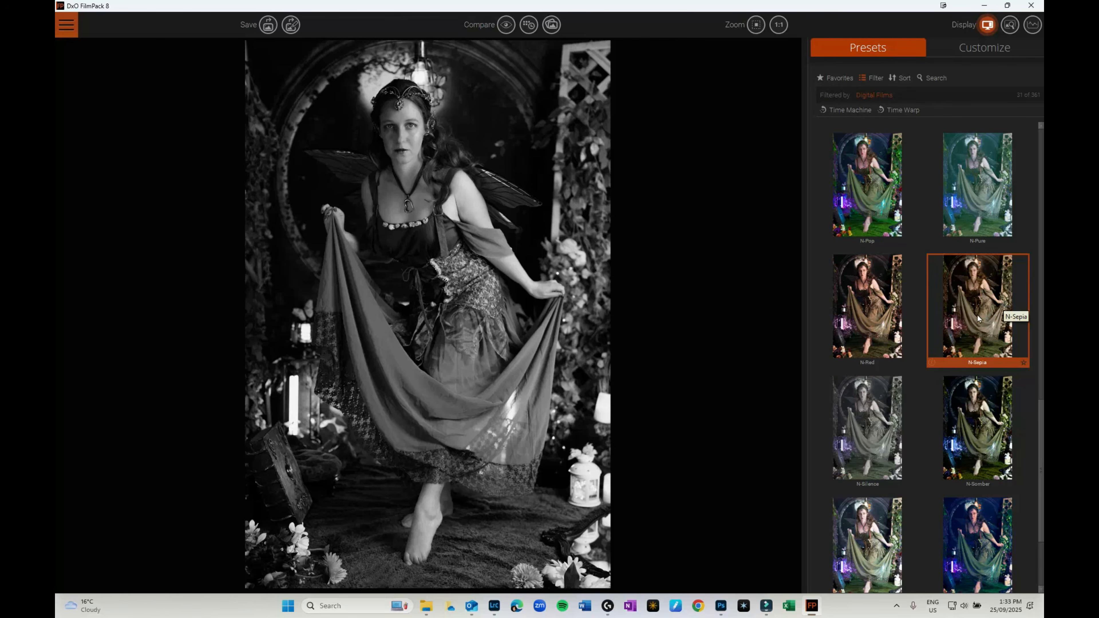
# Try the N-Silence, S-HighContrastMono and S-Rich-toneMono presets on the portrait in turn.
pyautogui.scroll(-3, 978, 319)
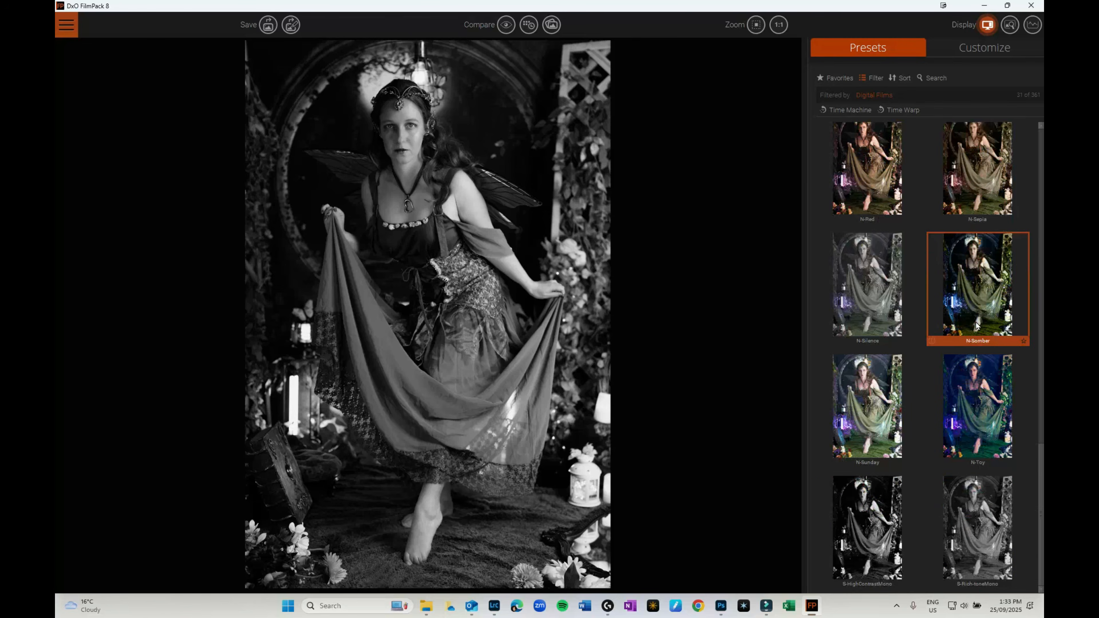
pyautogui.click(850, 308)
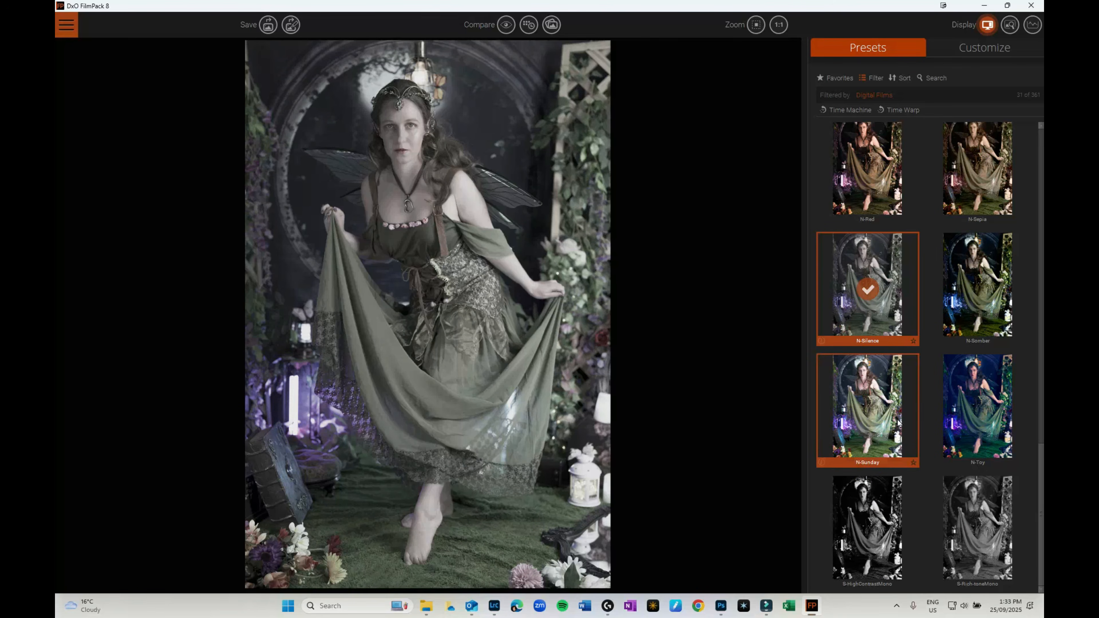
pyautogui.click(904, 502)
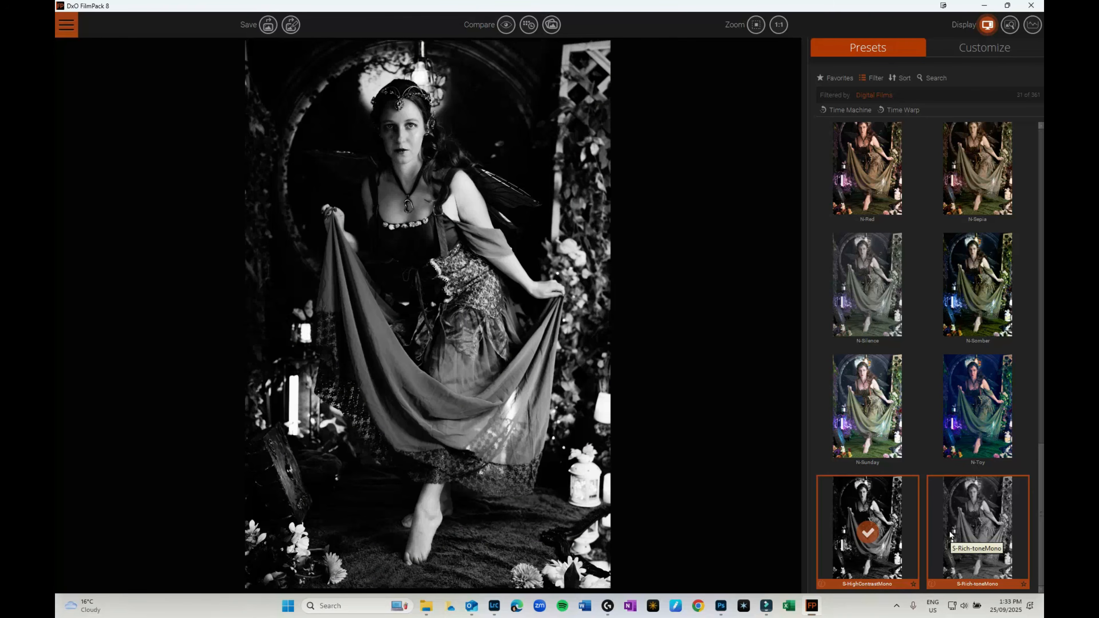
pyautogui.click(981, 528)
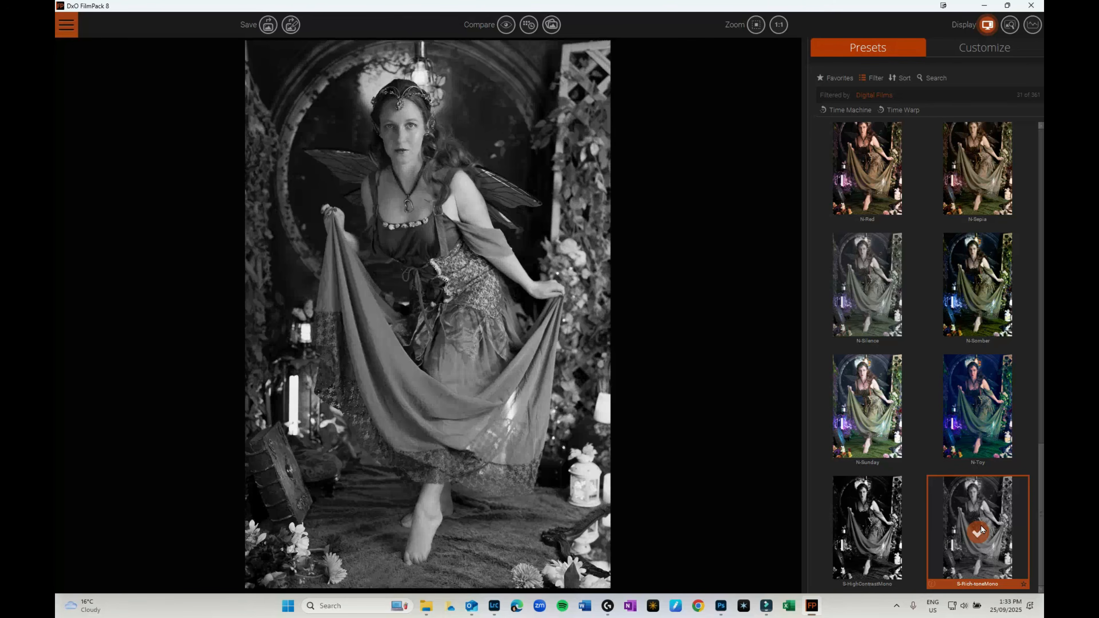
# Narrow the presets to Black & White favorites and apply the Silent movie preset.
pyautogui.scroll(10, 981, 529)
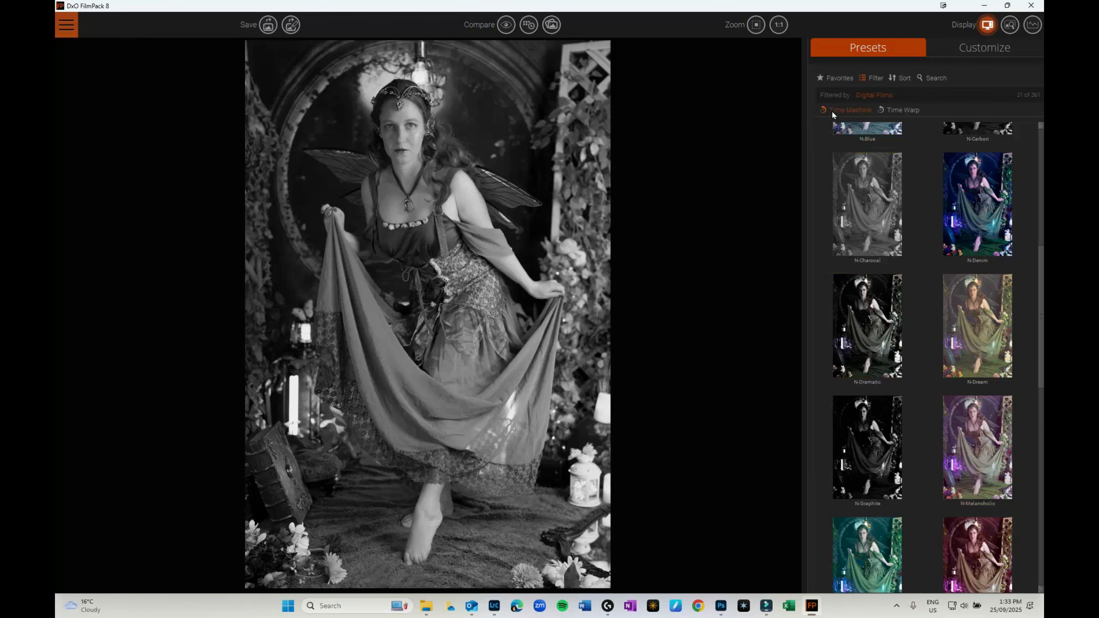
pyautogui.click(832, 111)
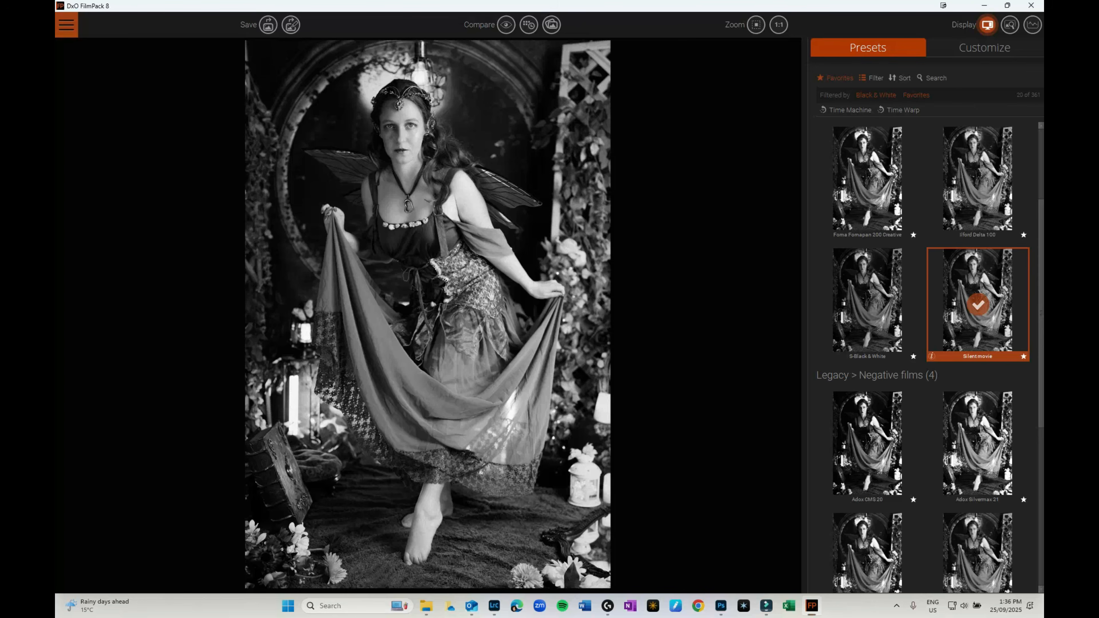
pyautogui.click(827, 93)
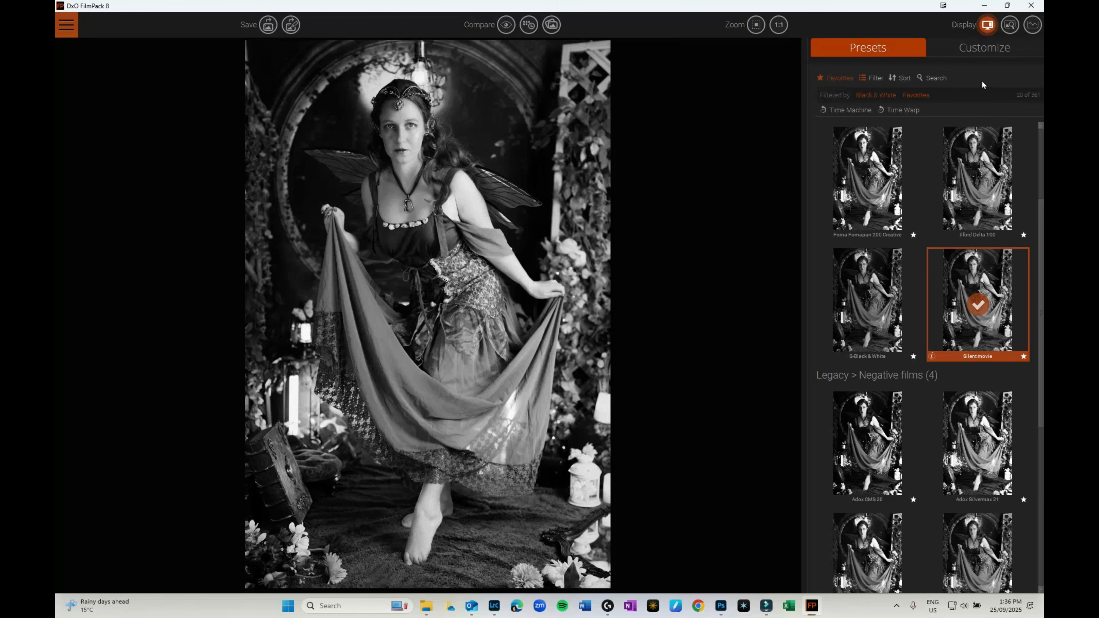